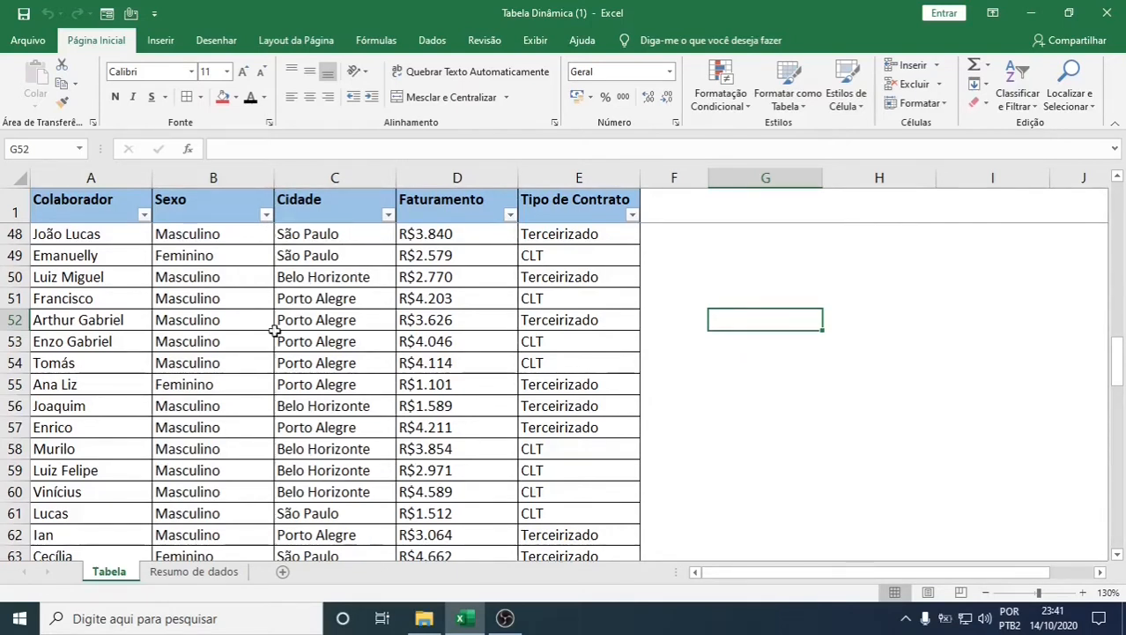
- Examine the SOMASES formulas in the Masculino column of the Resumo de dados sheet, then return to the Tabela sheet
click(198, 578)
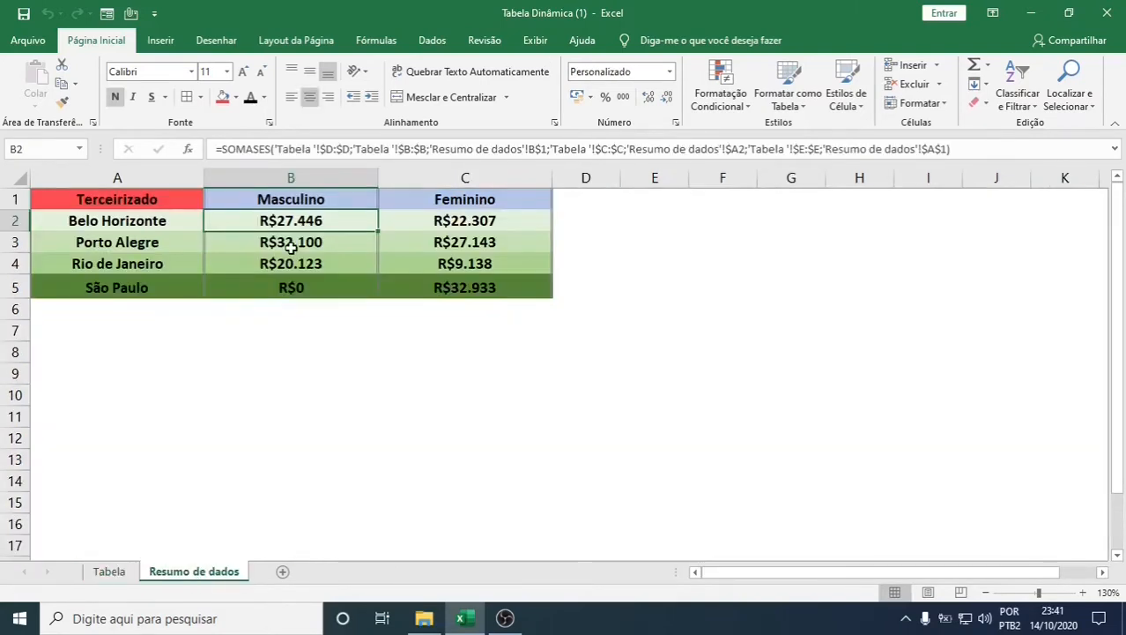
click(288, 248)
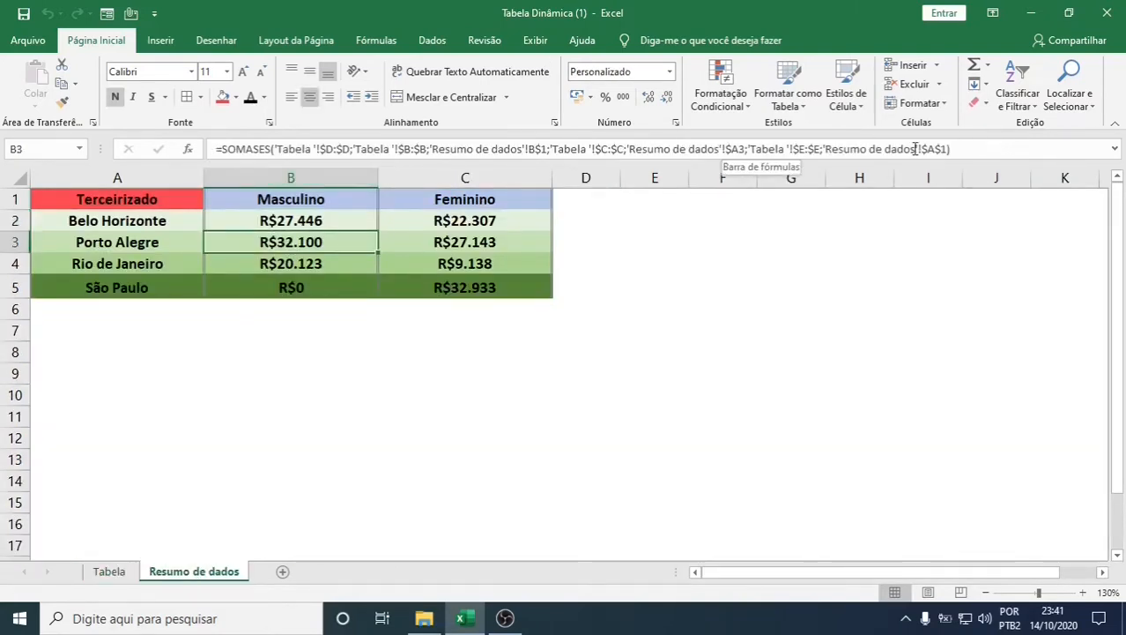
click(306, 266)
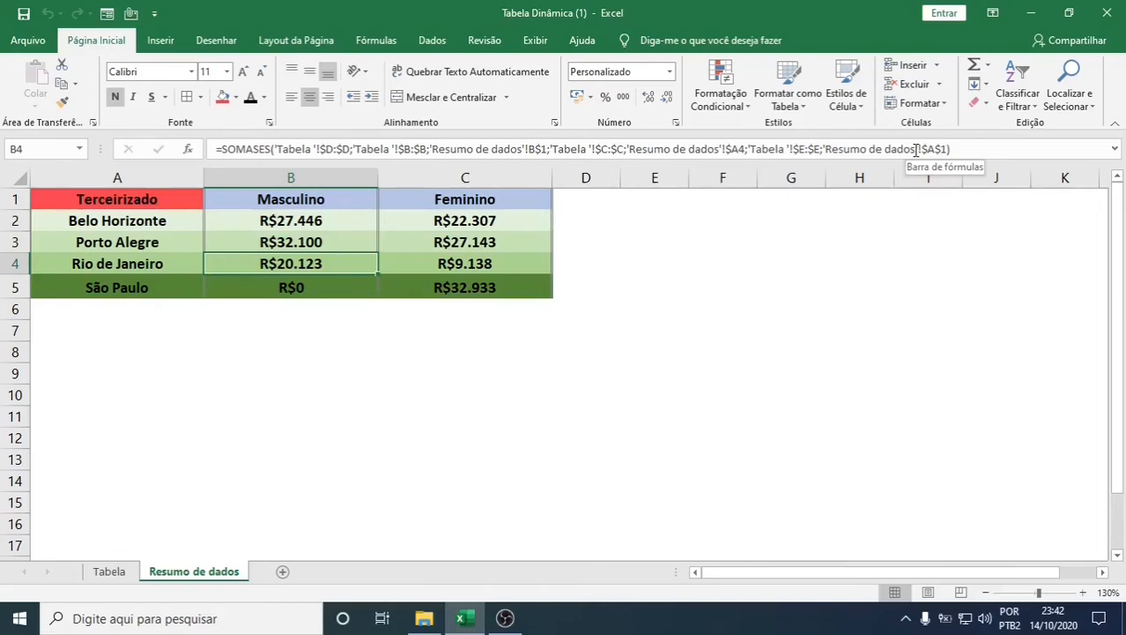
click(111, 572)
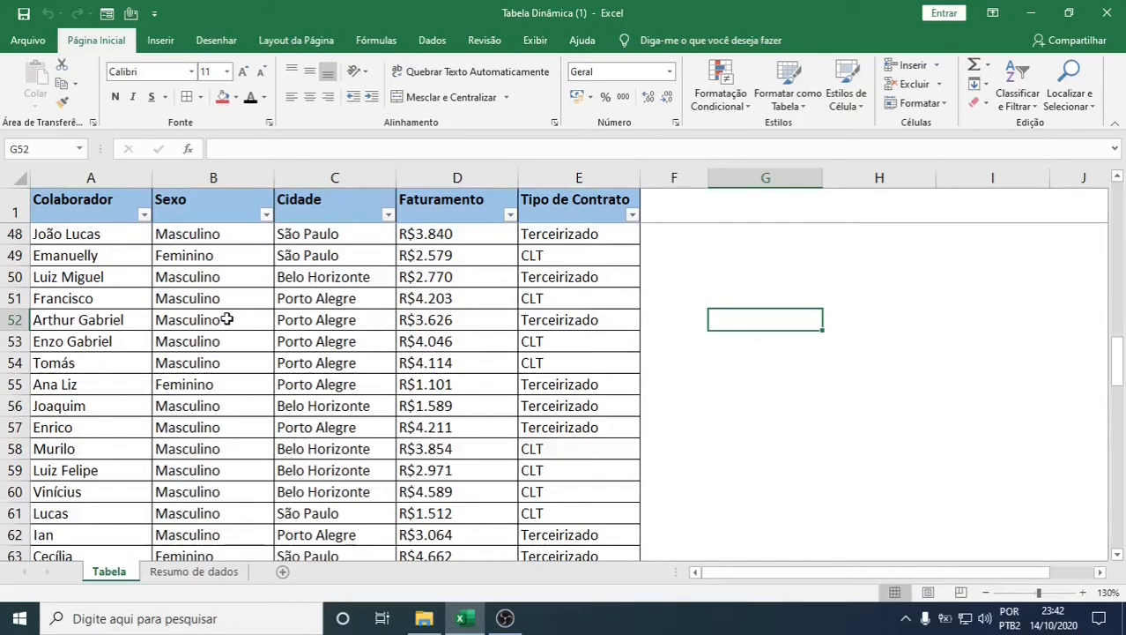
click(160, 41)
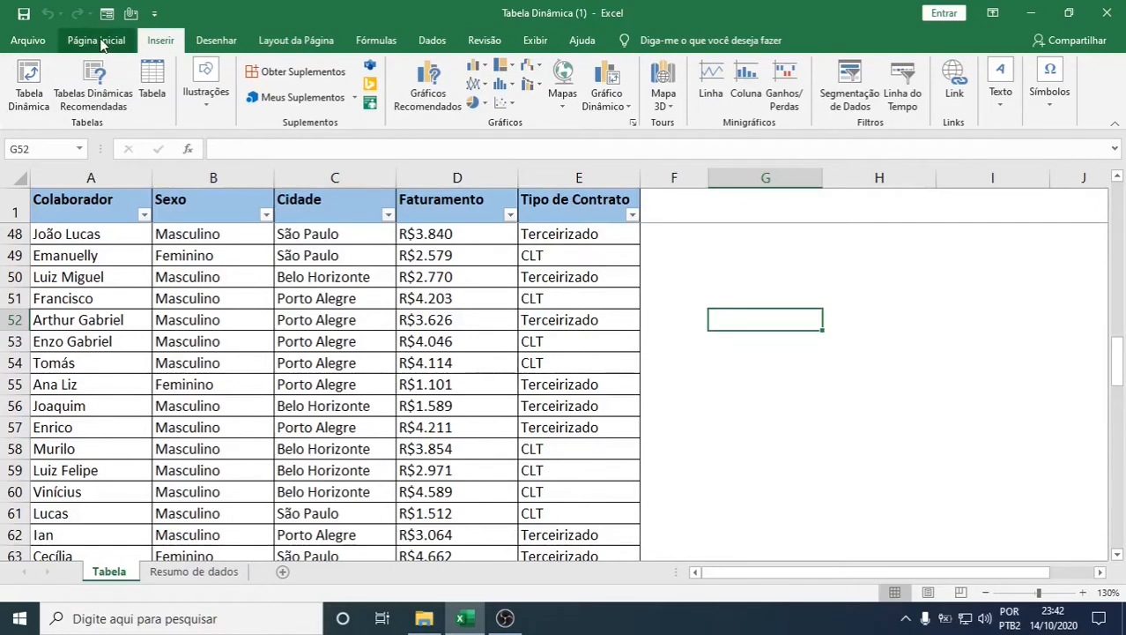
click(89, 92)
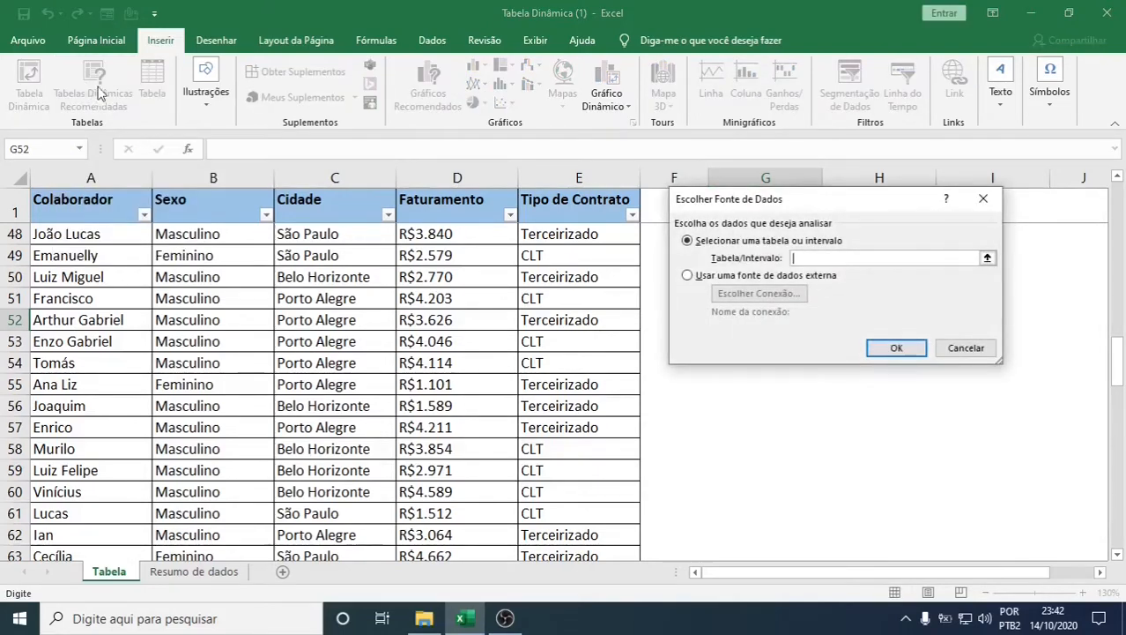
click(964, 350)
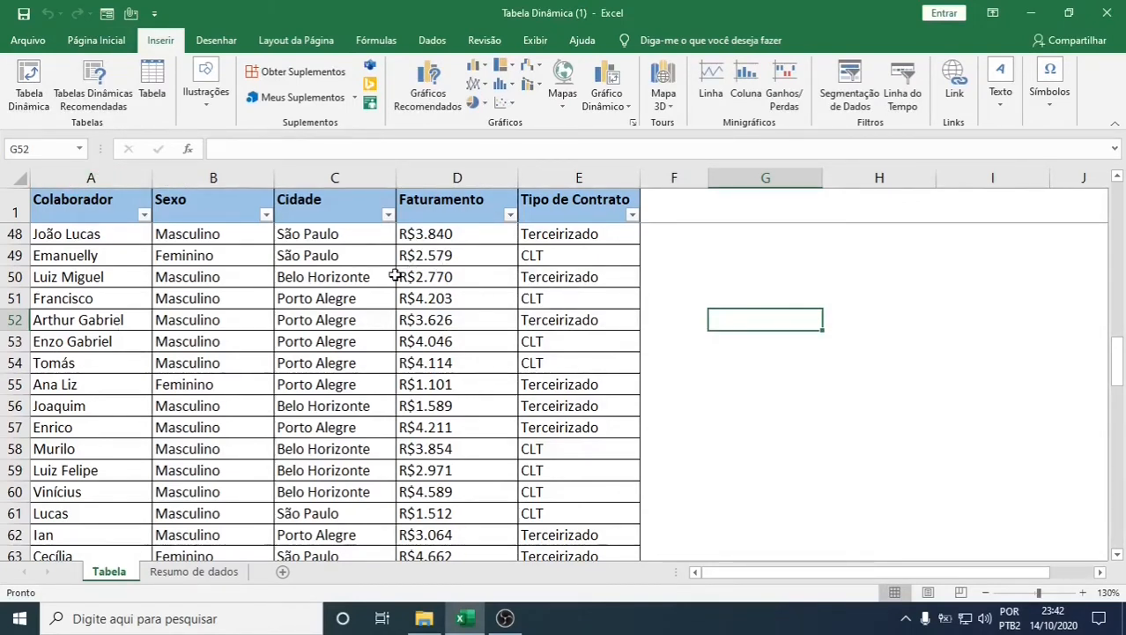
- Create a blank PivotTable from the full data range on the Tabela sheet after previewing the recommended PivotTables
click(16, 177)
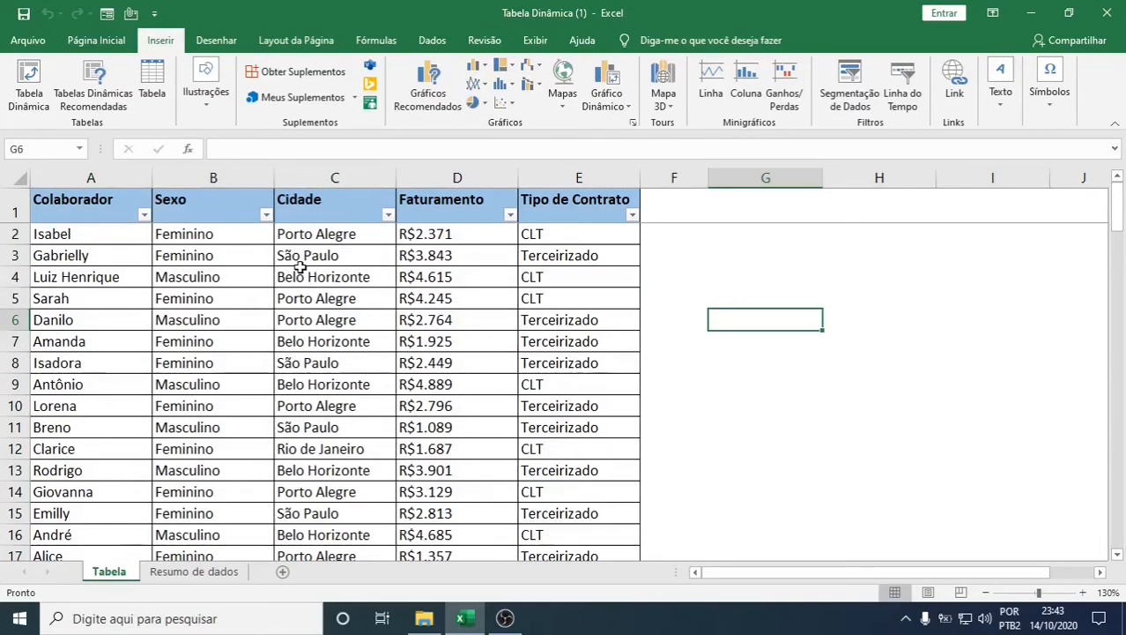
click(85, 234)
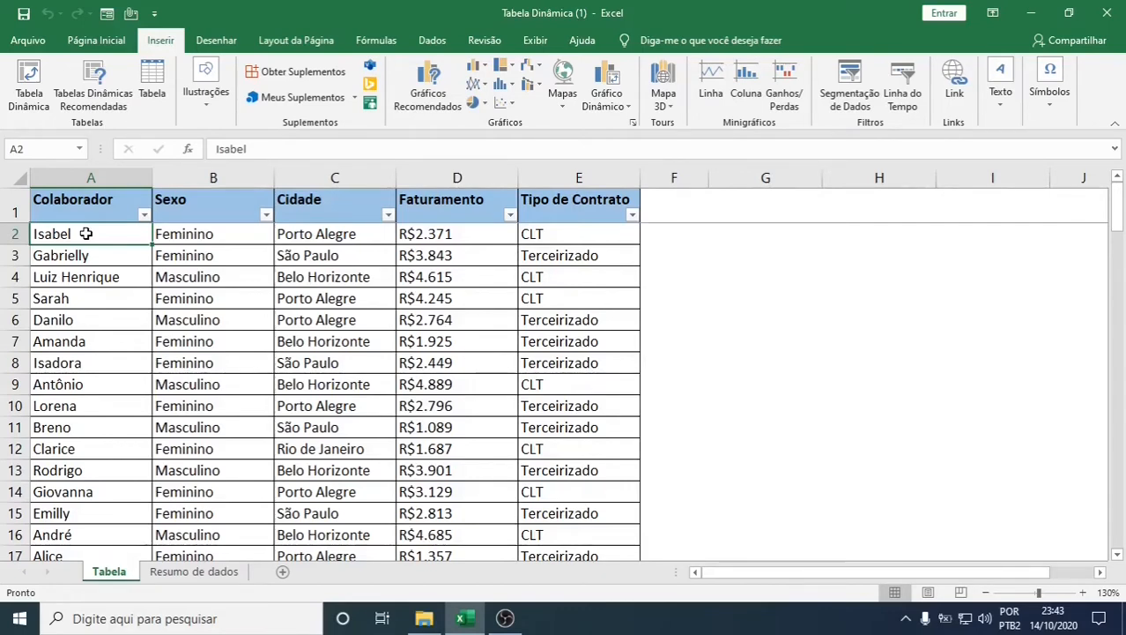
key(ctrl+a)
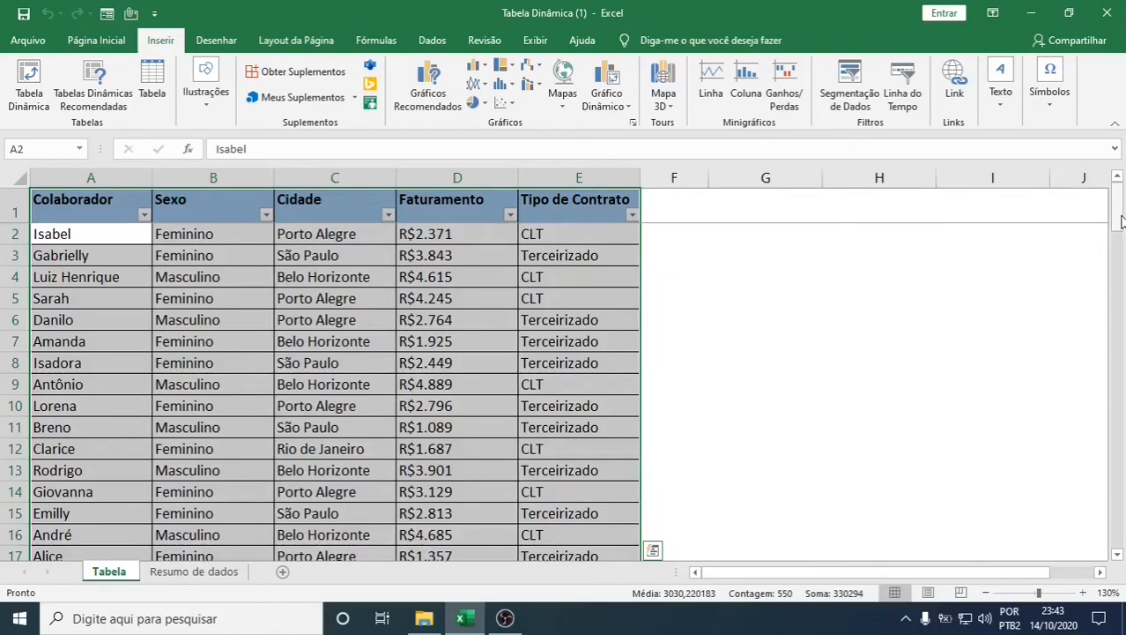
drag(1119, 220, 1122, 182)
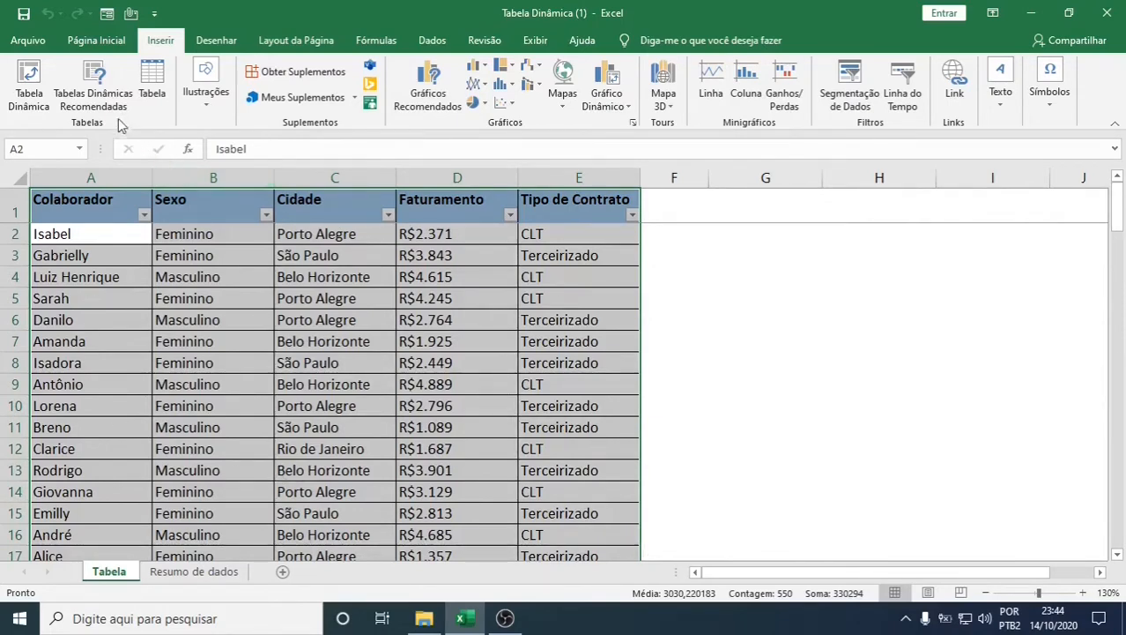
click(95, 83)
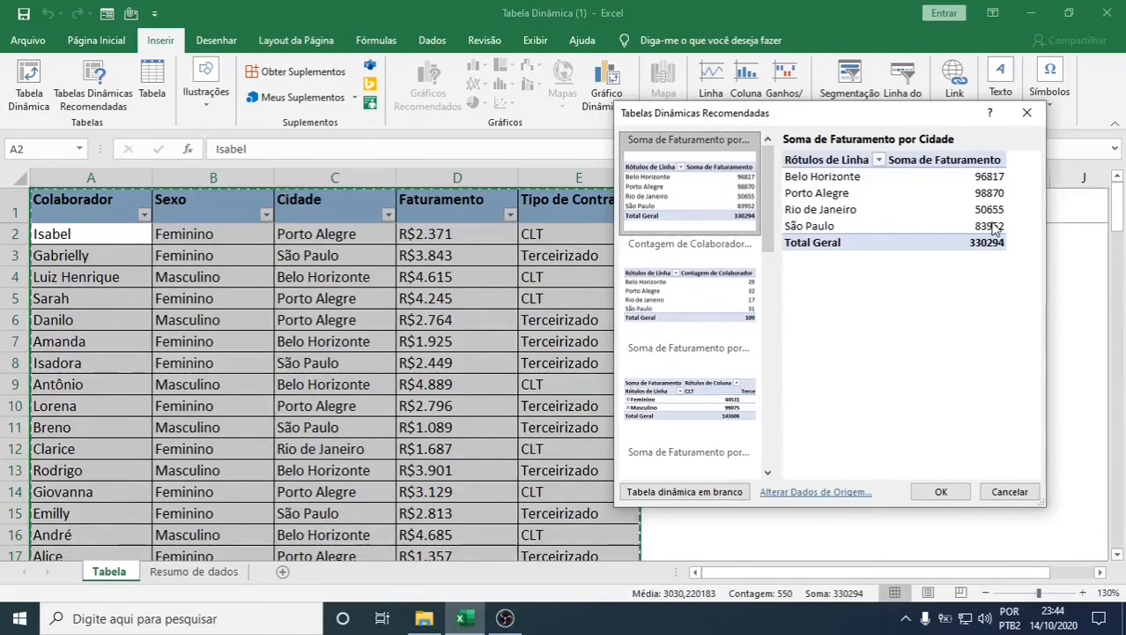
click(687, 296)
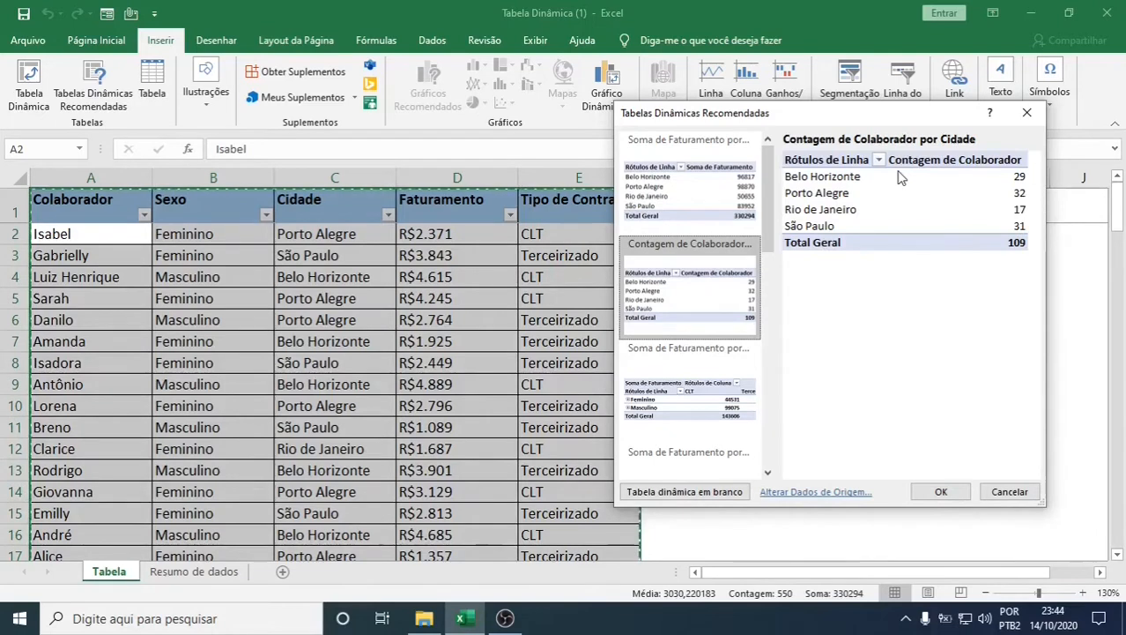
click(687, 190)
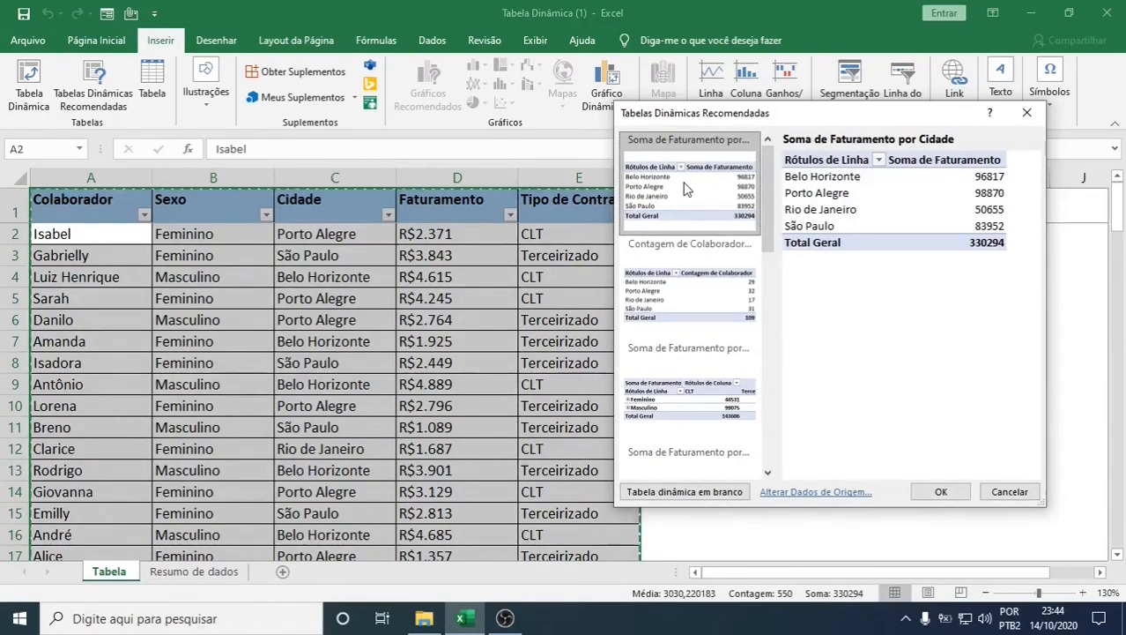
click(706, 397)
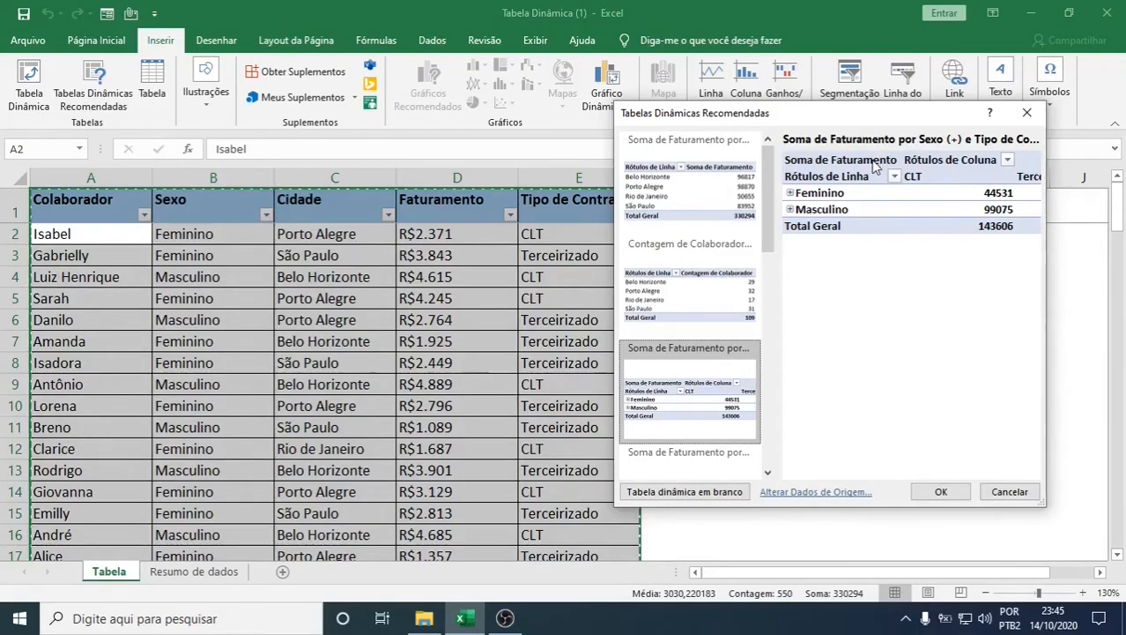
scroll(764, 256, down, 1)
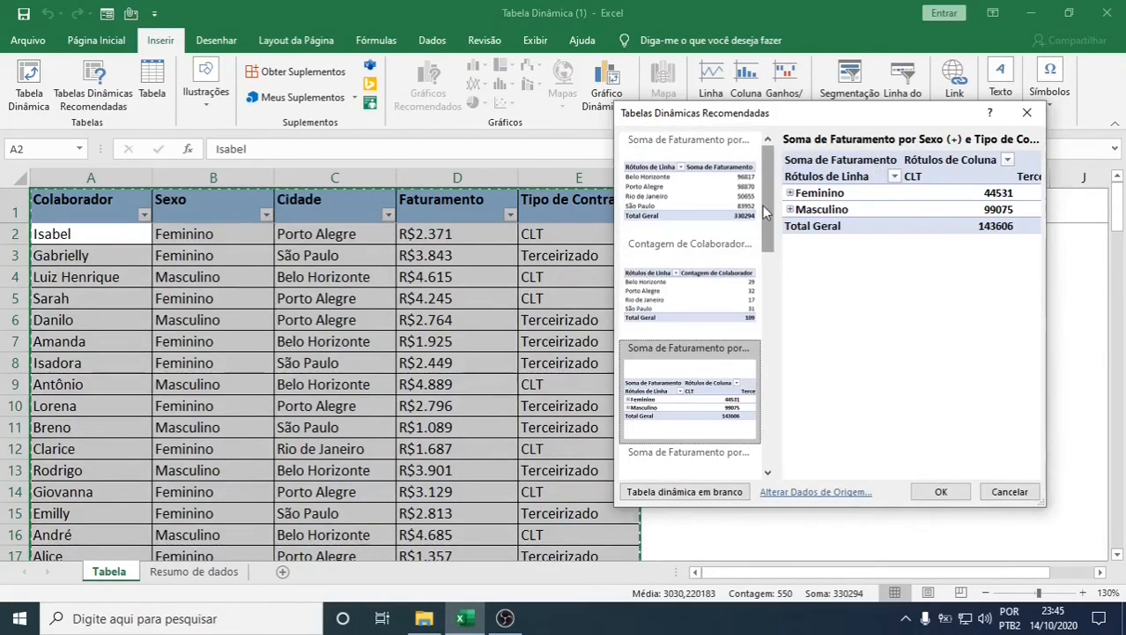
drag(766, 225, 778, 424)
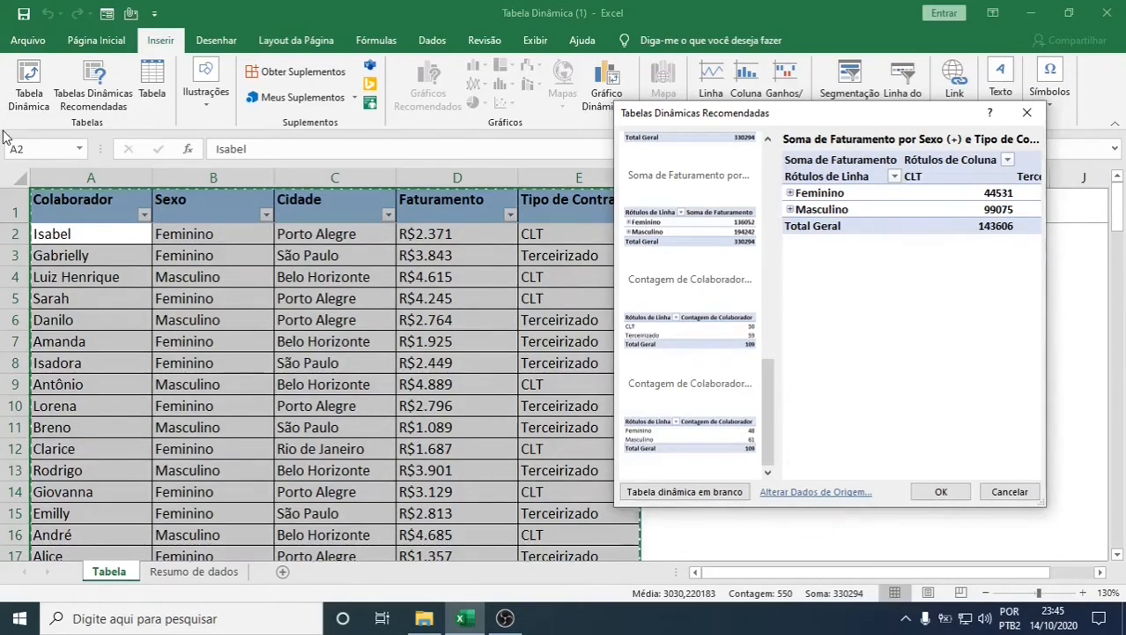
click(706, 494)
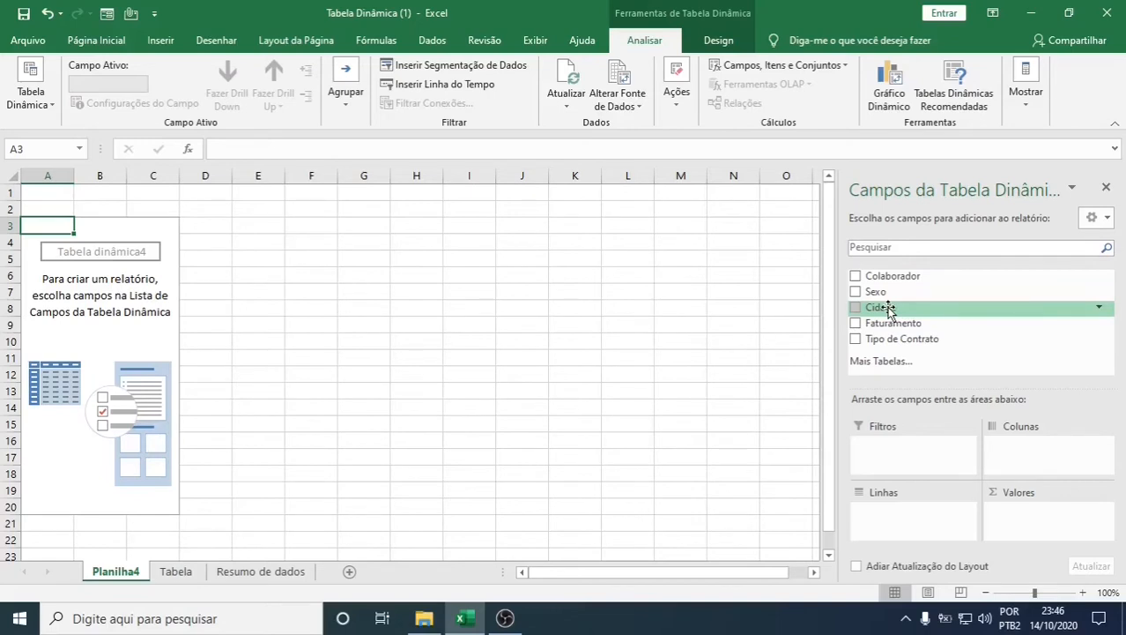
- Lay out the PivotTable with Cidade as rows, Sexo as columns and the sum of Faturamento as values
drag(888, 310, 878, 519)
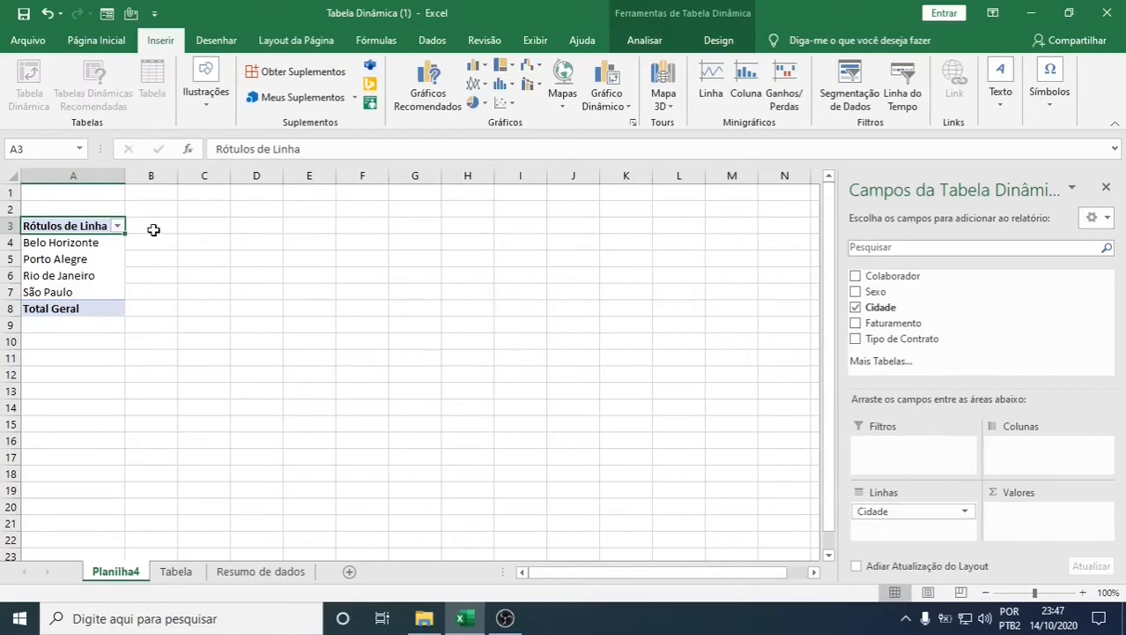
drag(154, 229, 321, 227)
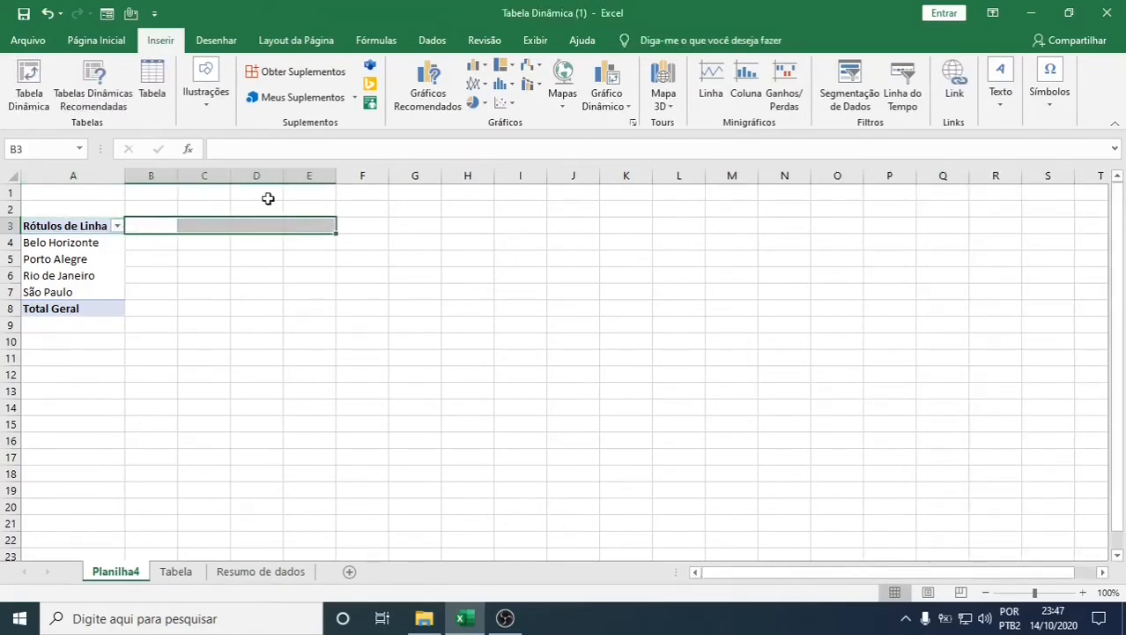
click(209, 226)
click(318, 326)
click(217, 368)
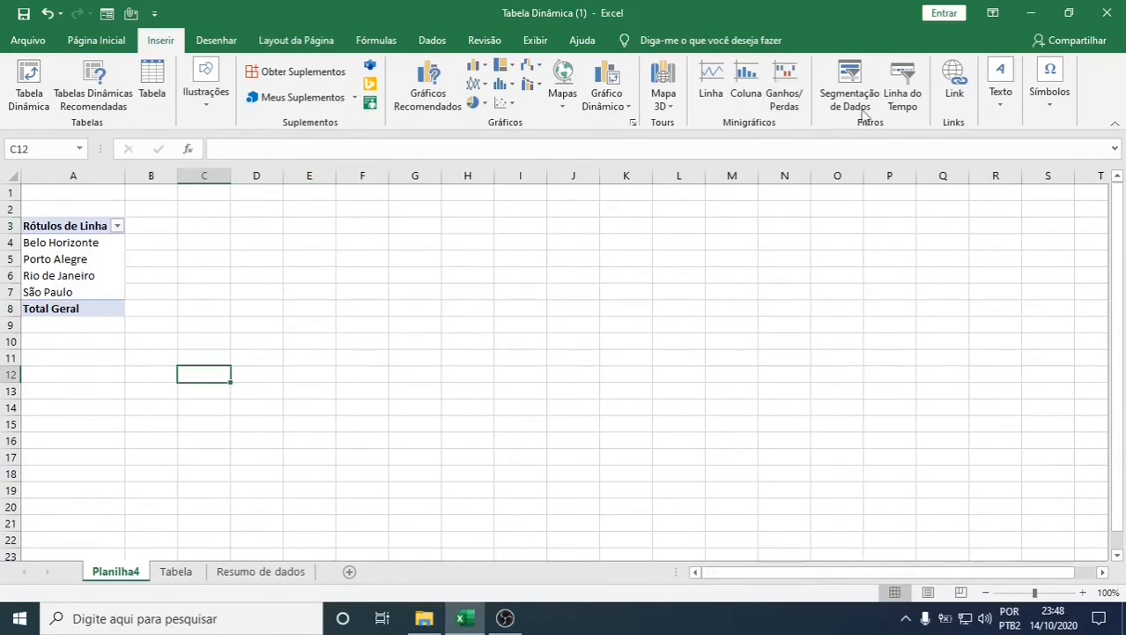
click(75, 225)
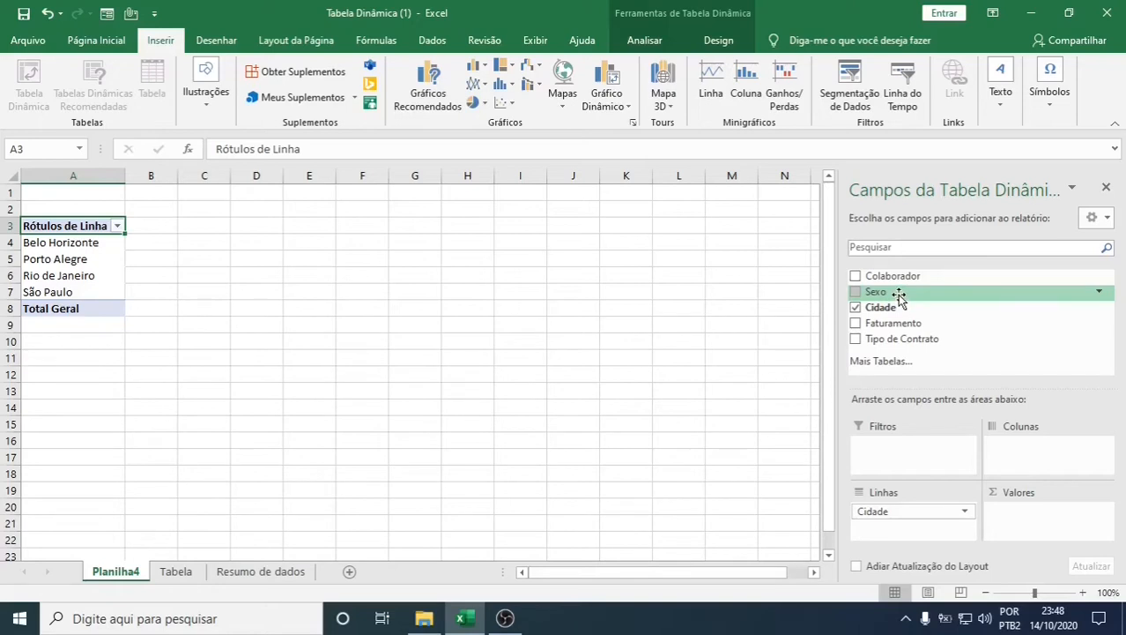
drag(899, 296, 1029, 460)
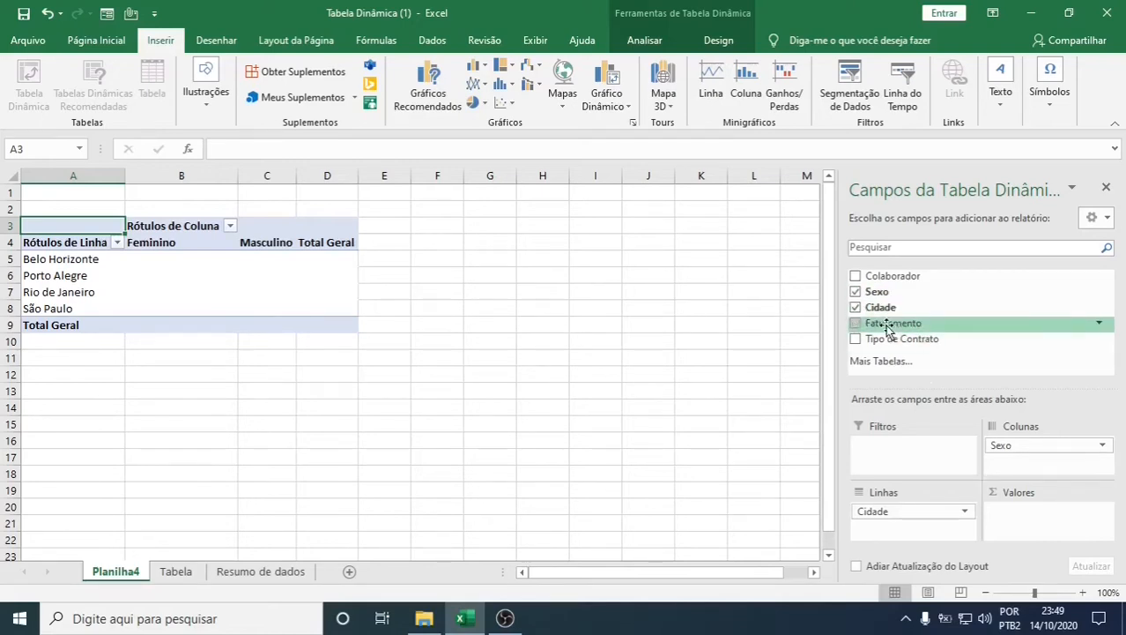
drag(888, 327, 1023, 520)
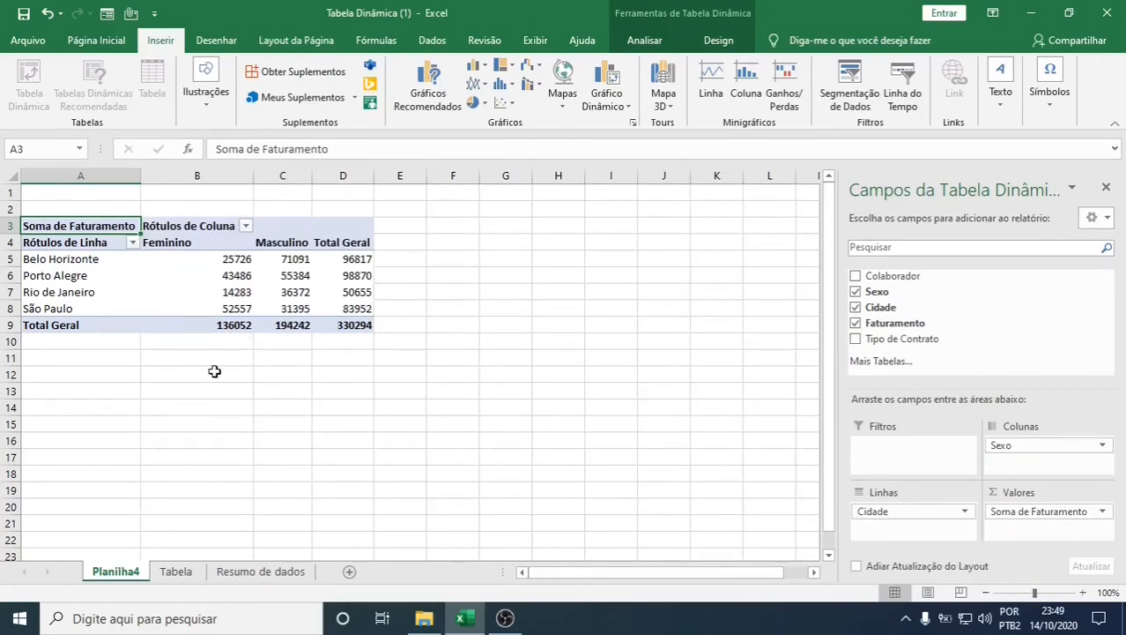
- View the Resumo de dados sheet for comparison, then examine the PivotTable's Feminino value for Belo Horizonte on Planilha4
click(260, 571)
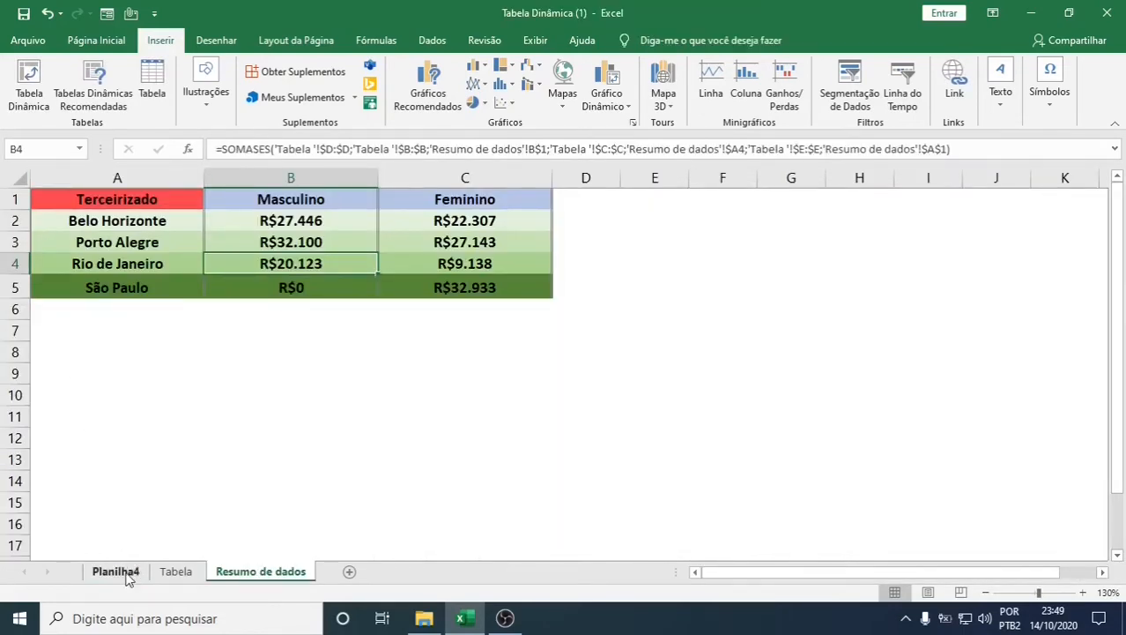
click(116, 571)
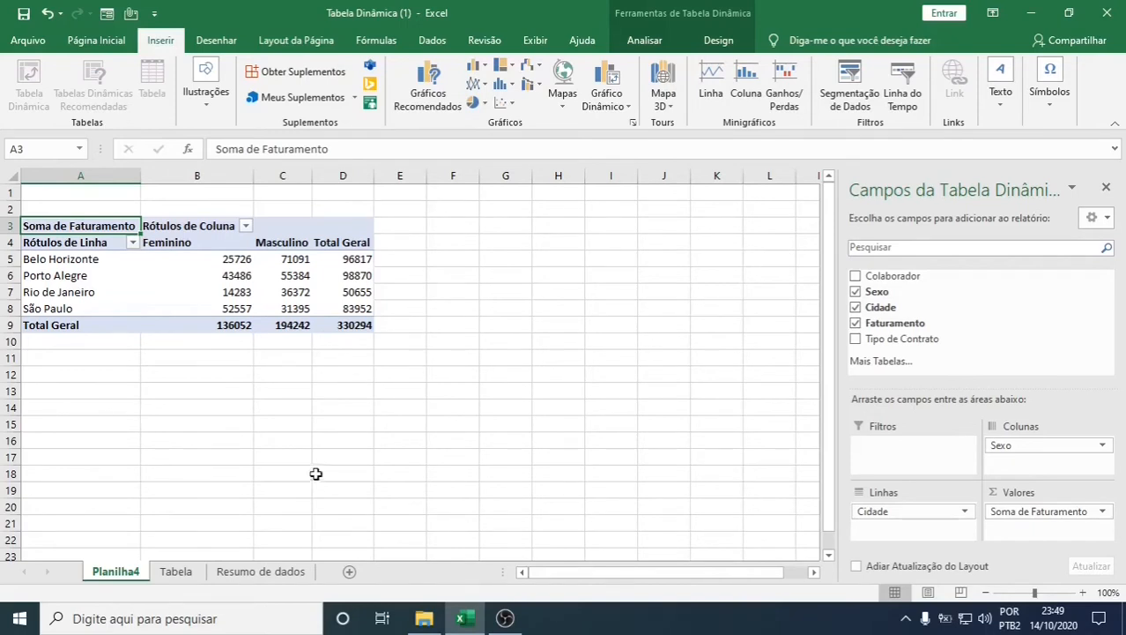
click(64, 259)
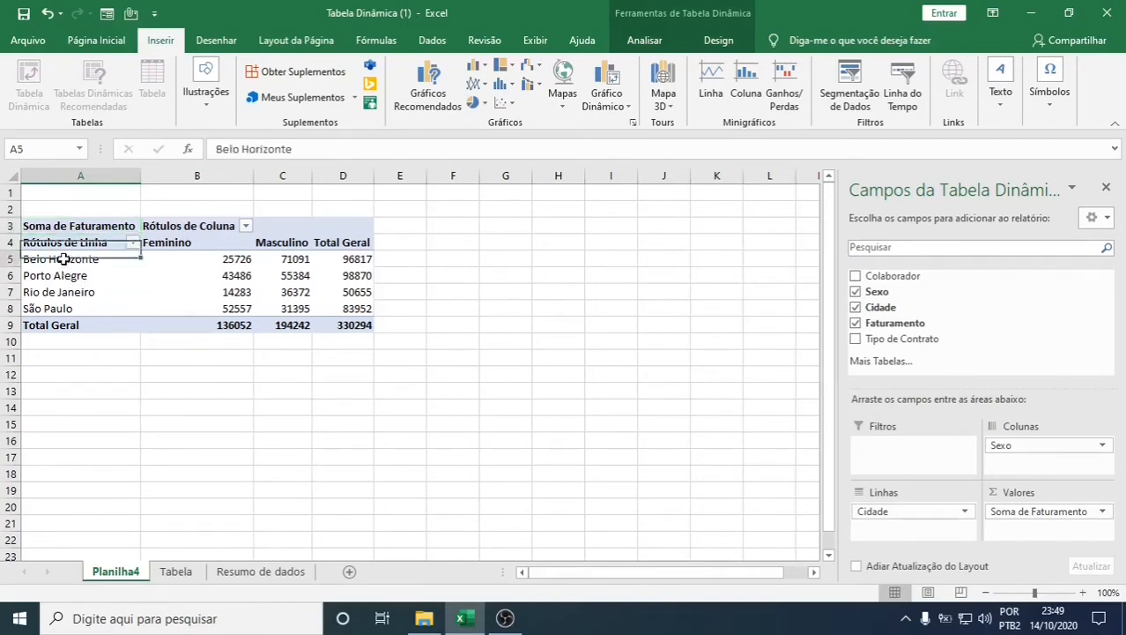
click(238, 261)
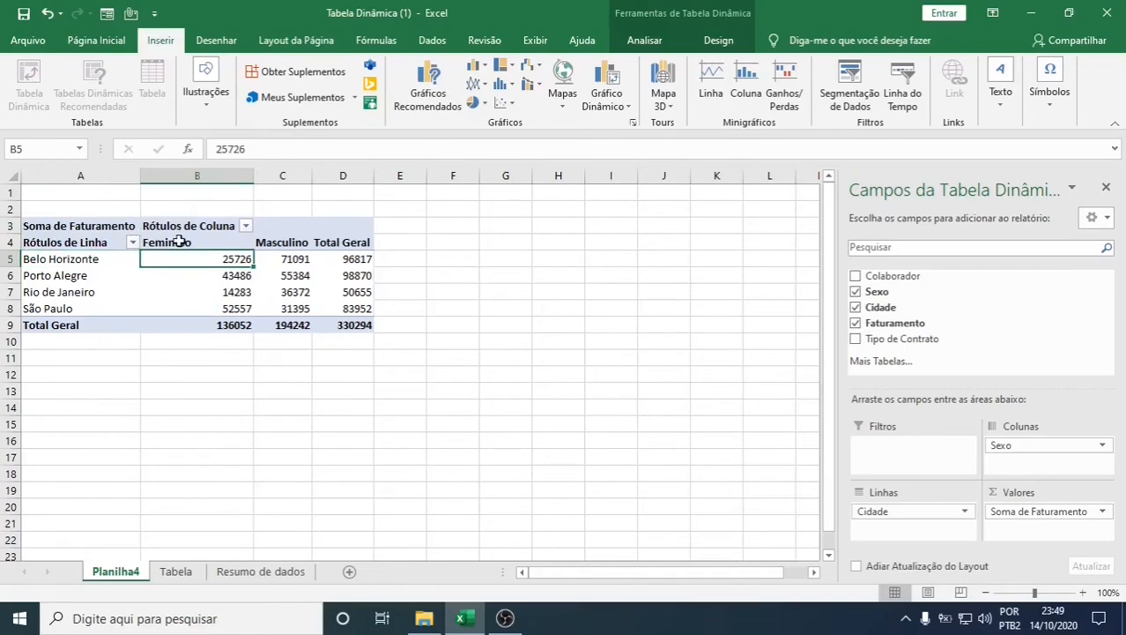
click(63, 258)
click(194, 261)
click(198, 244)
click(166, 261)
mouse_move(165, 261)
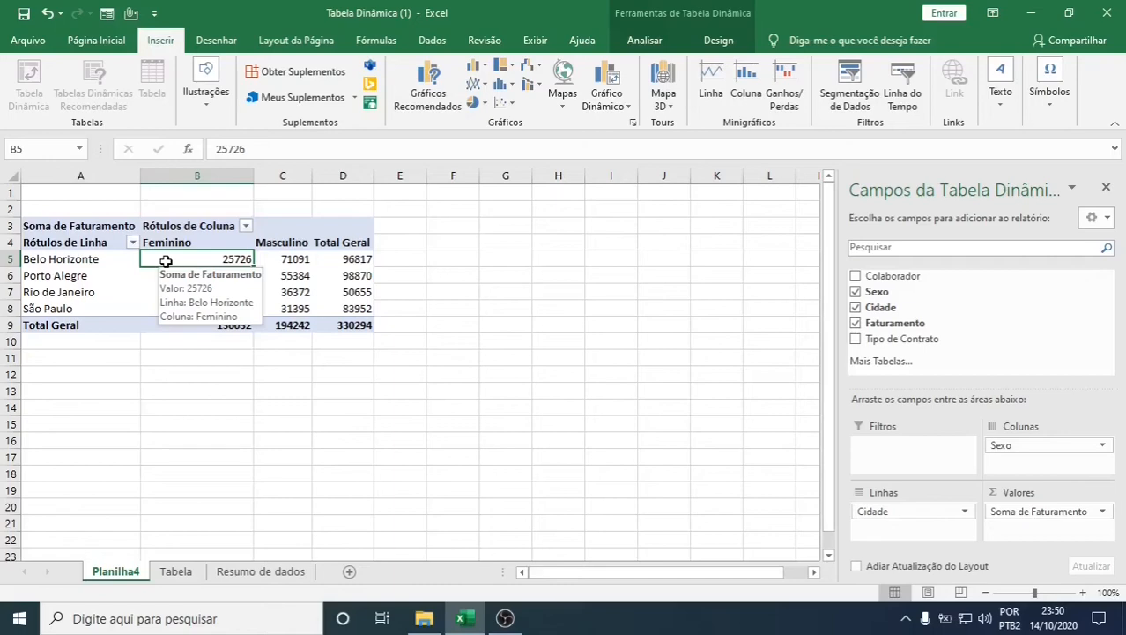
- Compare the Terceirizado, Masculino and Belo Horizonte criteria on the Resumo de dados sheet with the PivotTable's labels on Planilha4
click(261, 571)
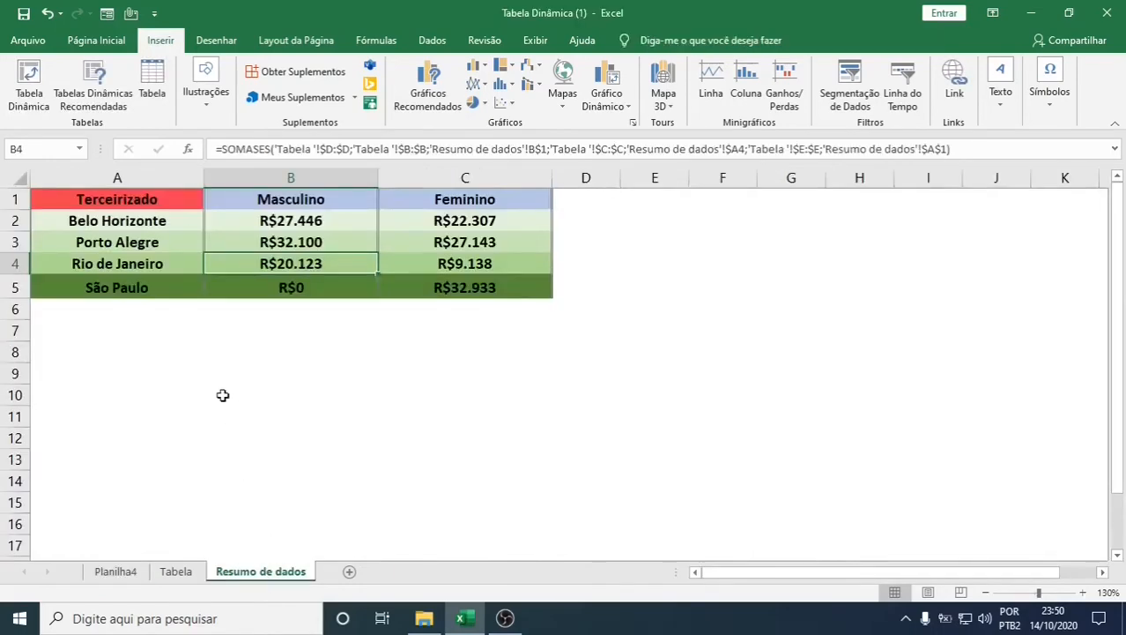
click(146, 203)
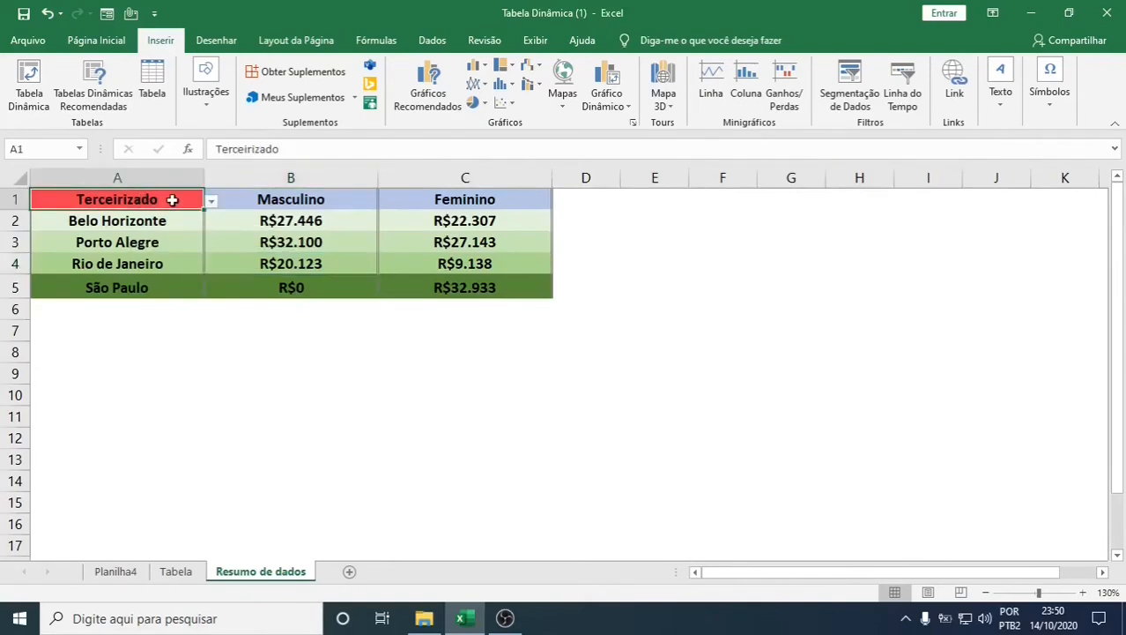
click(281, 195)
click(287, 216)
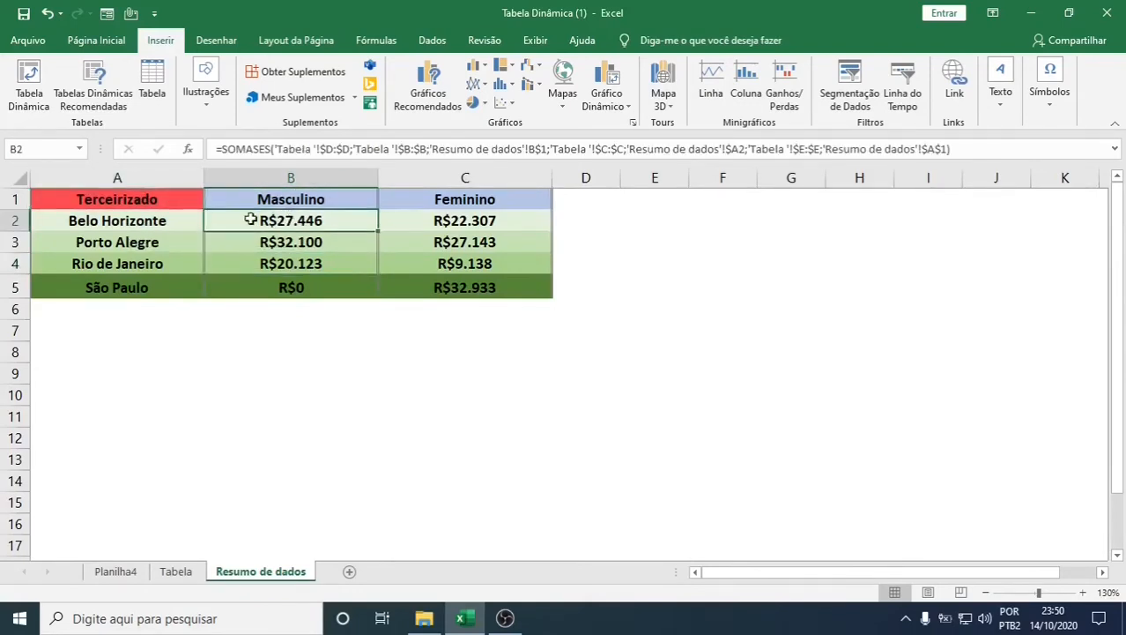
click(161, 216)
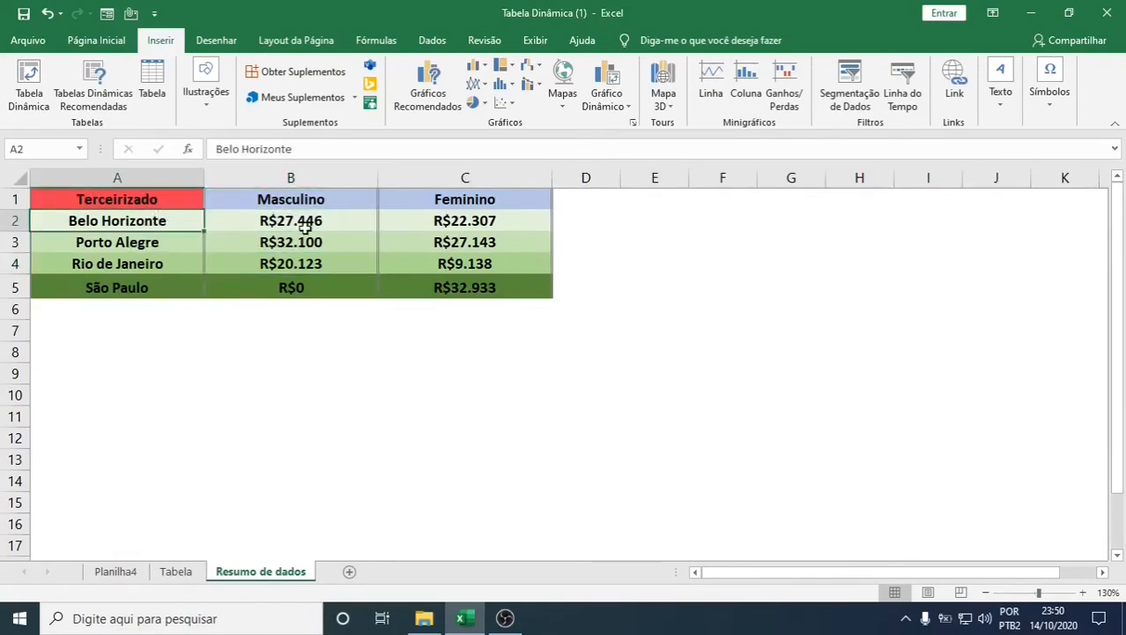
click(104, 572)
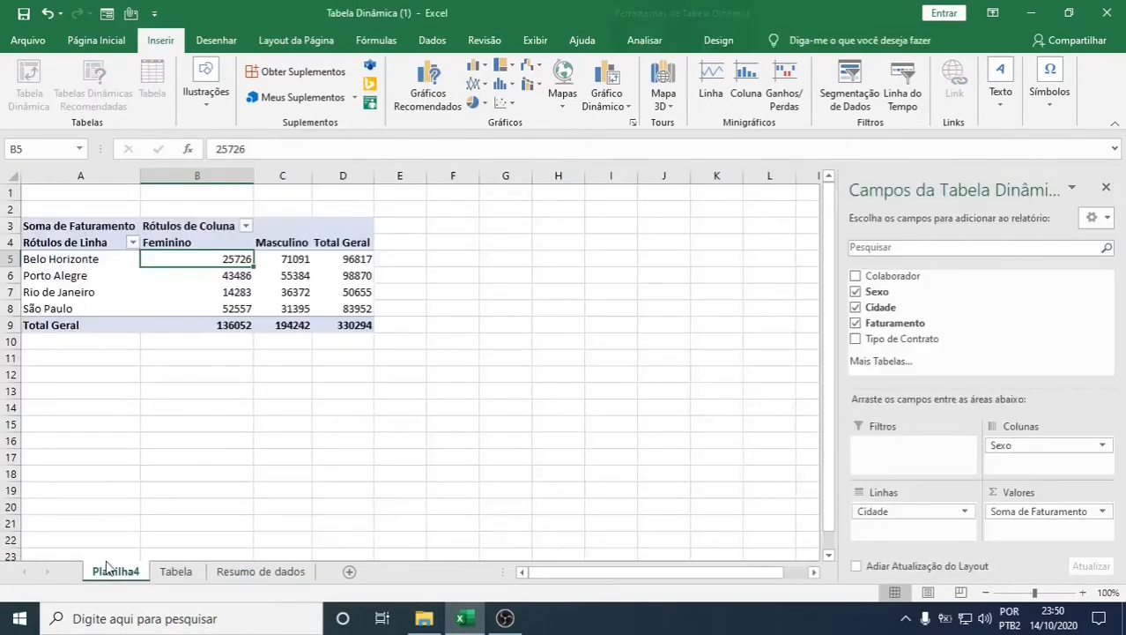
click(289, 241)
click(87, 260)
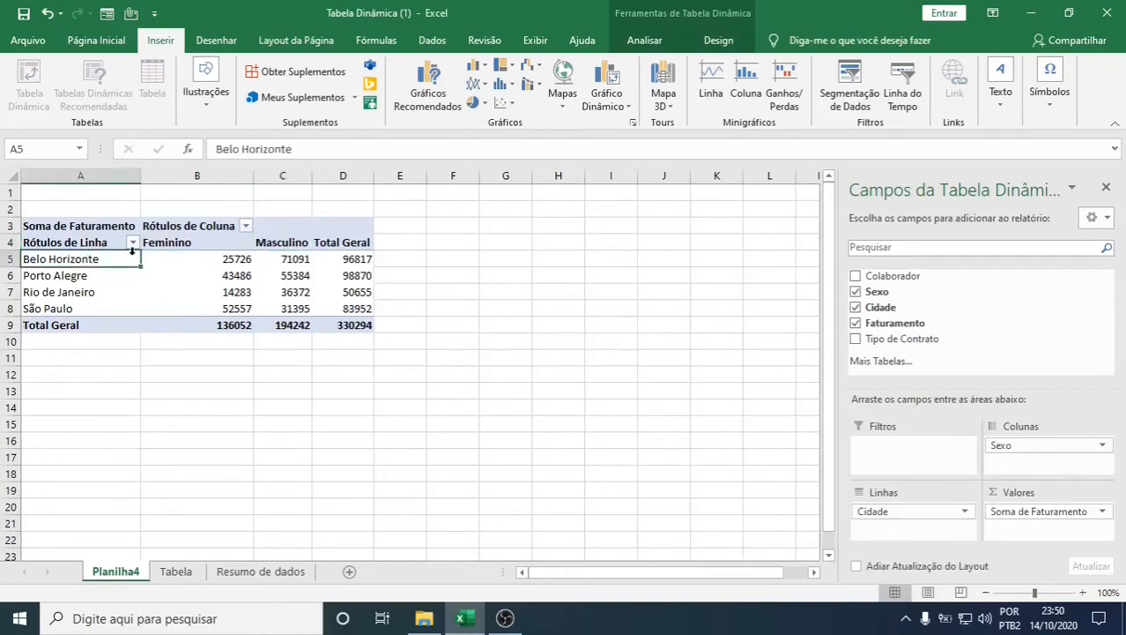
- Add Tipo de Contrato as a report filter of the PivotTable on Planilha4 and filter it to CLT
click(293, 258)
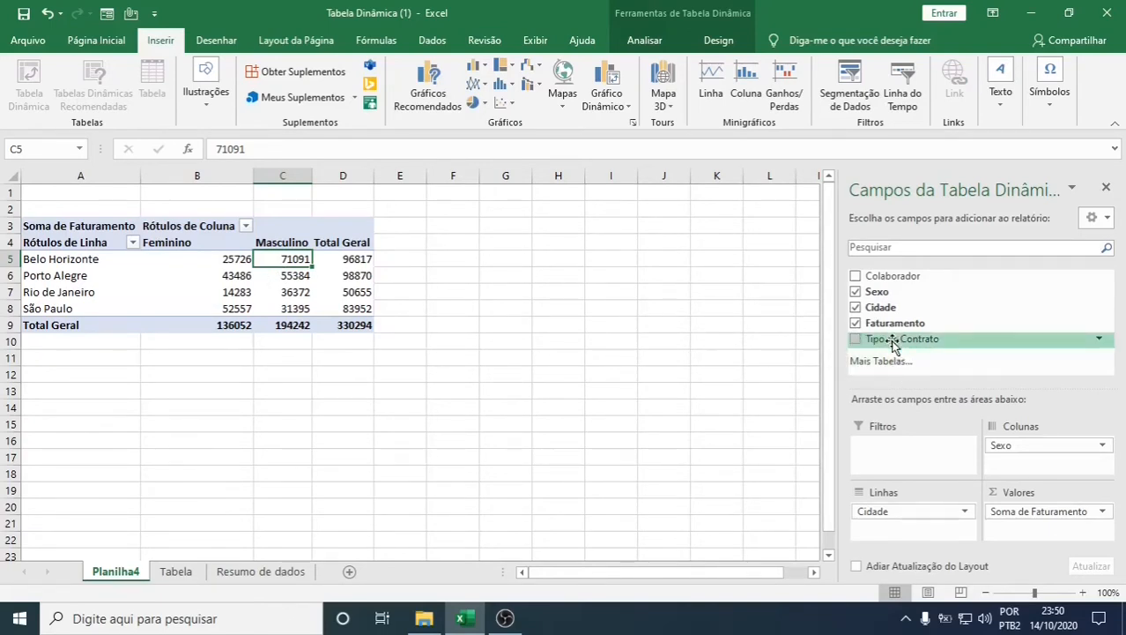
drag(892, 342, 890, 454)
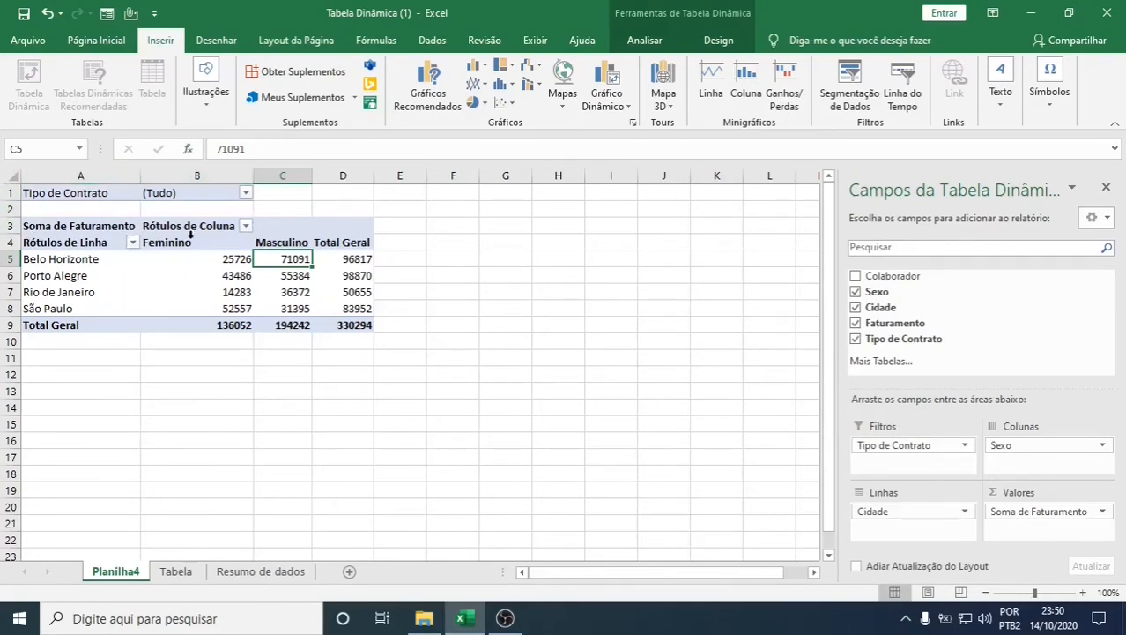
click(246, 193)
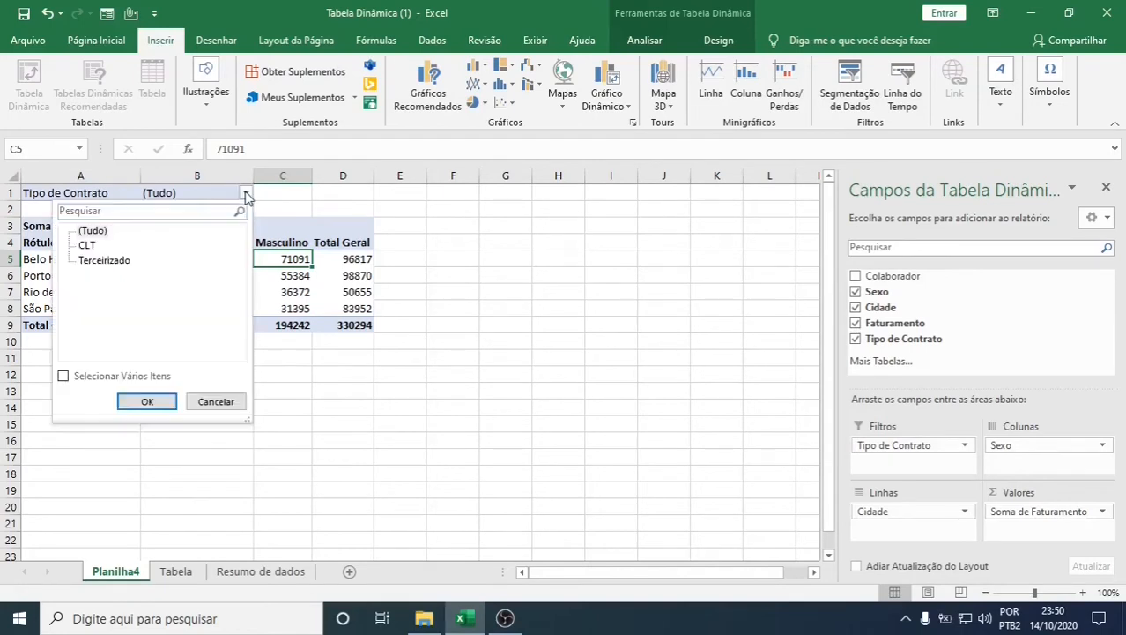
click(94, 232)
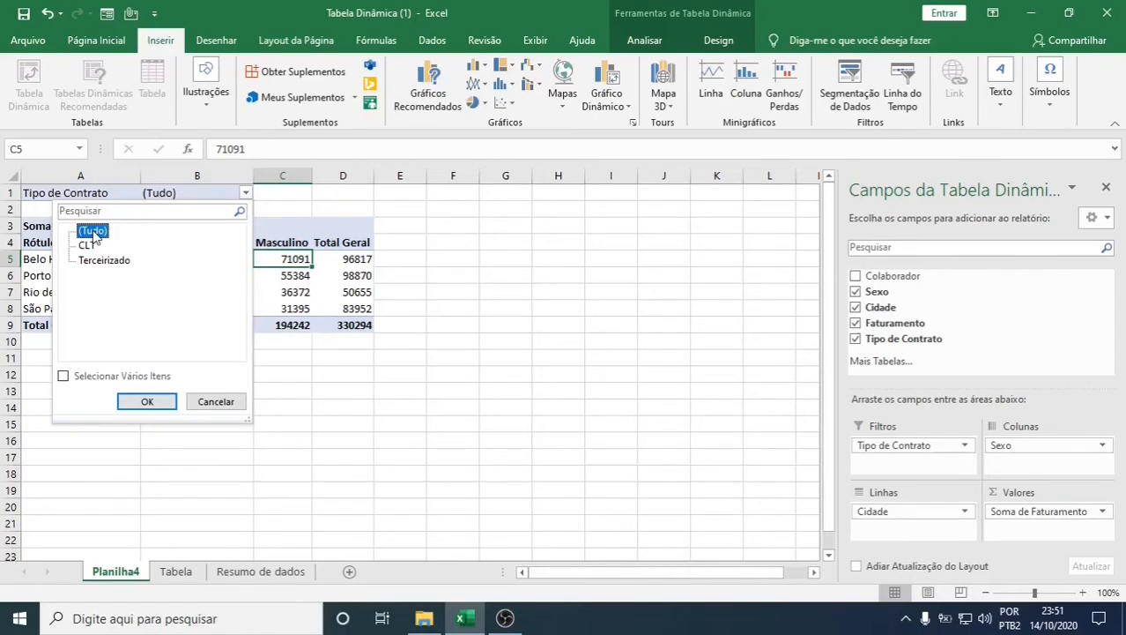
click(88, 246)
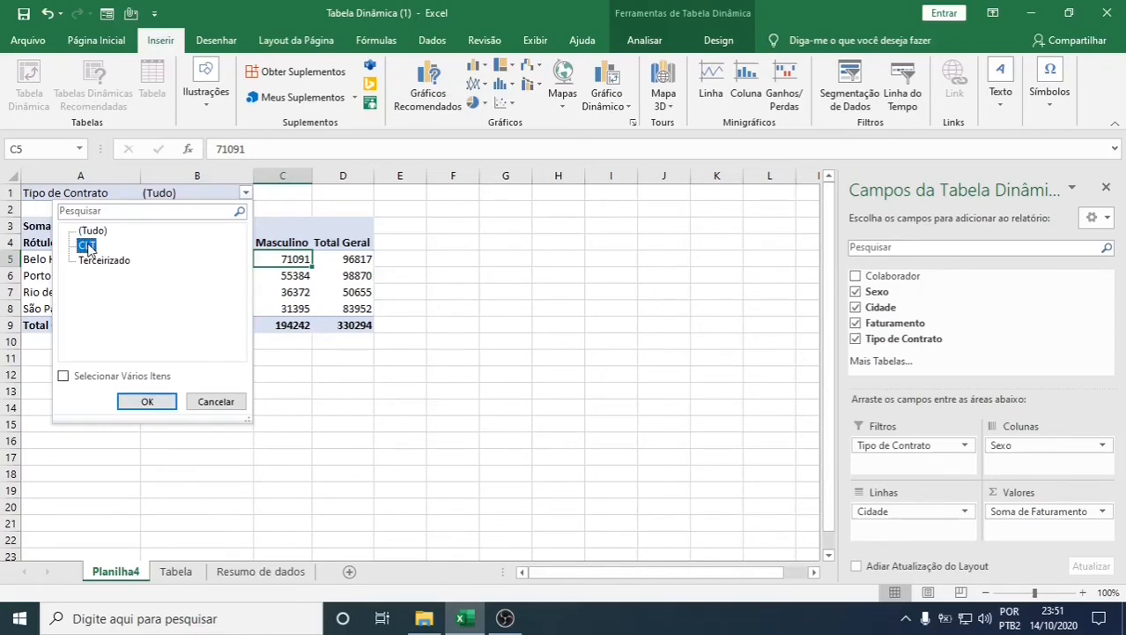
click(147, 401)
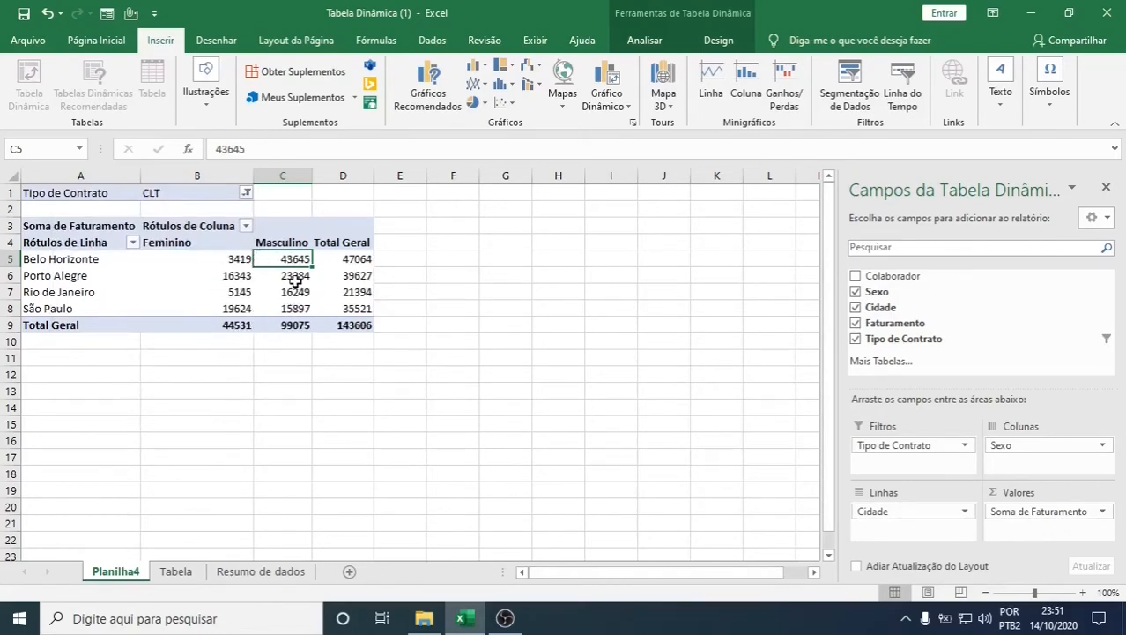
- Check the Feminino value for Belo Horizonte and switch the Tipo de Contrato filter to Terceirizado
click(236, 258)
click(67, 259)
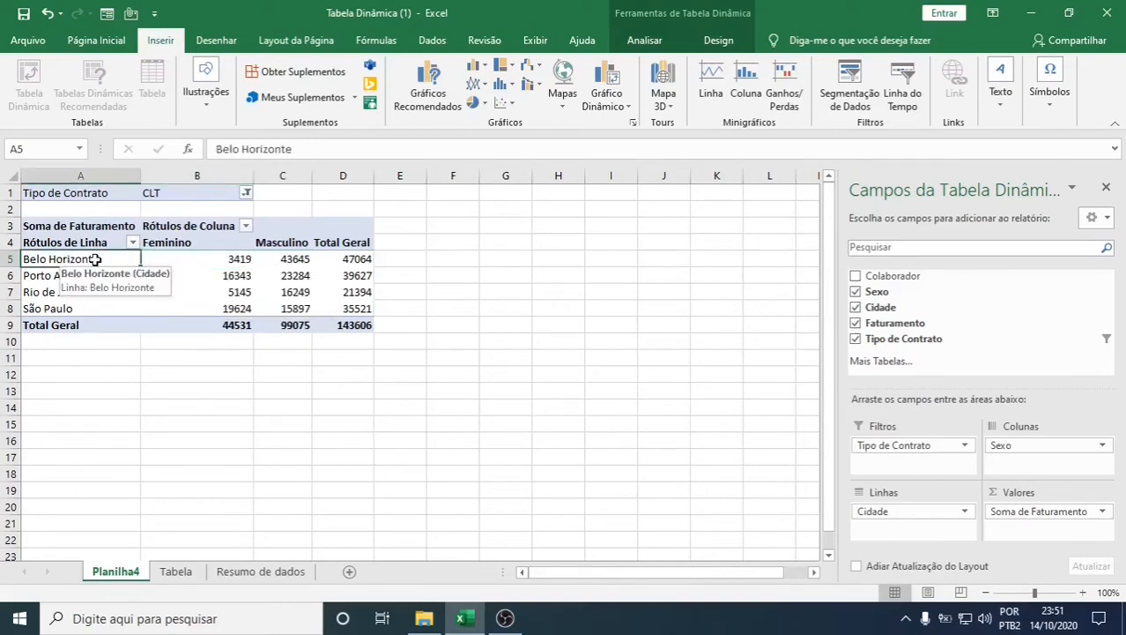
click(213, 261)
click(209, 234)
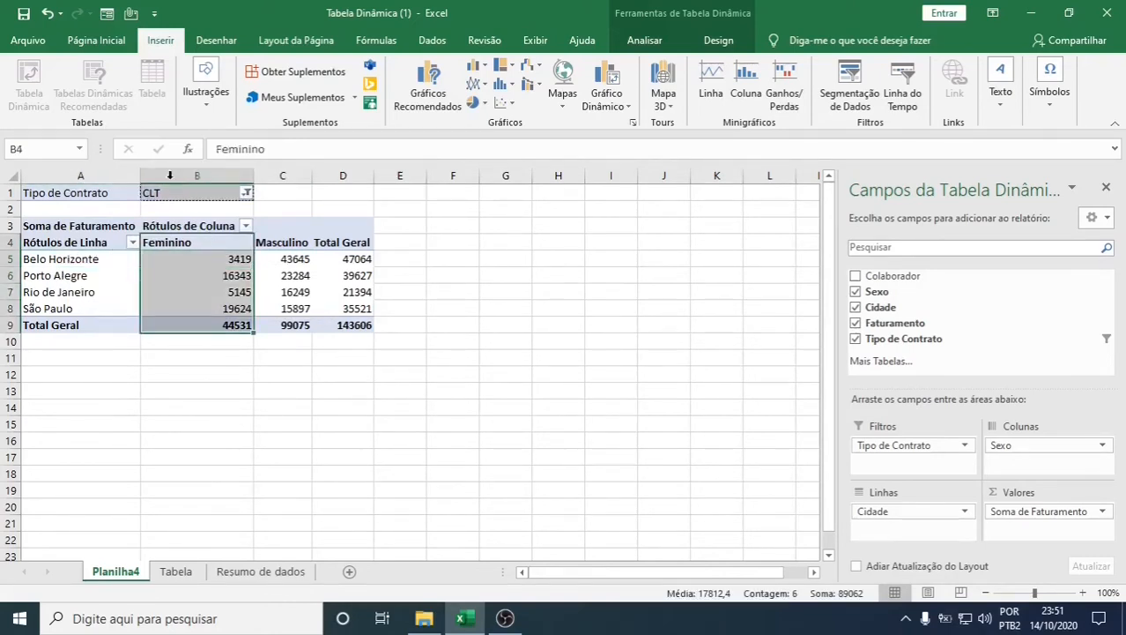
click(247, 194)
click(103, 263)
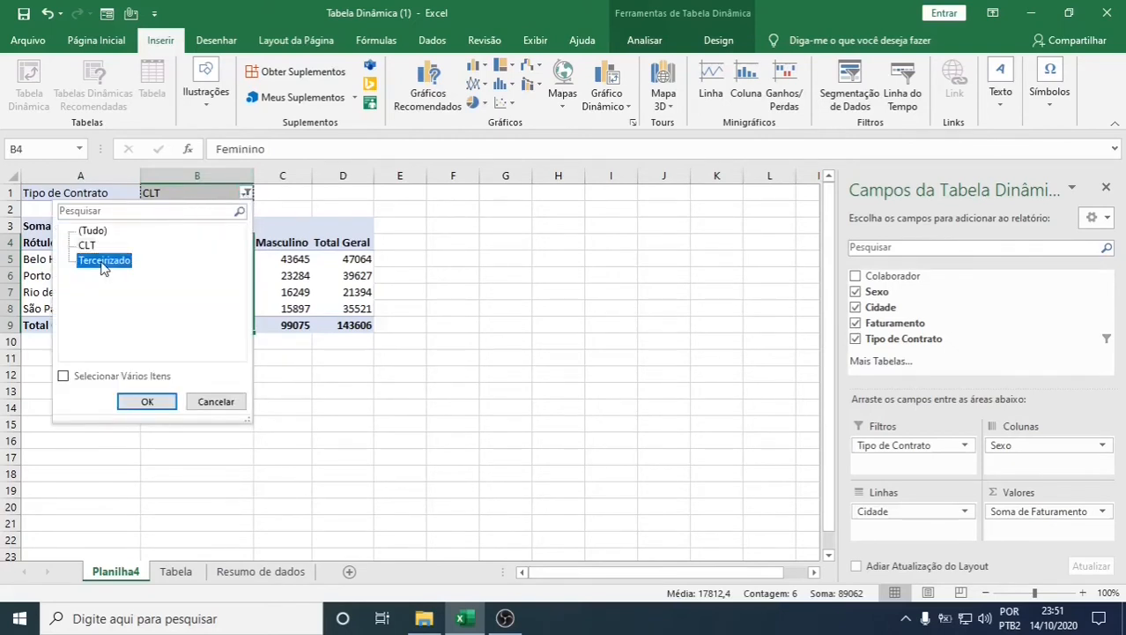
click(147, 401)
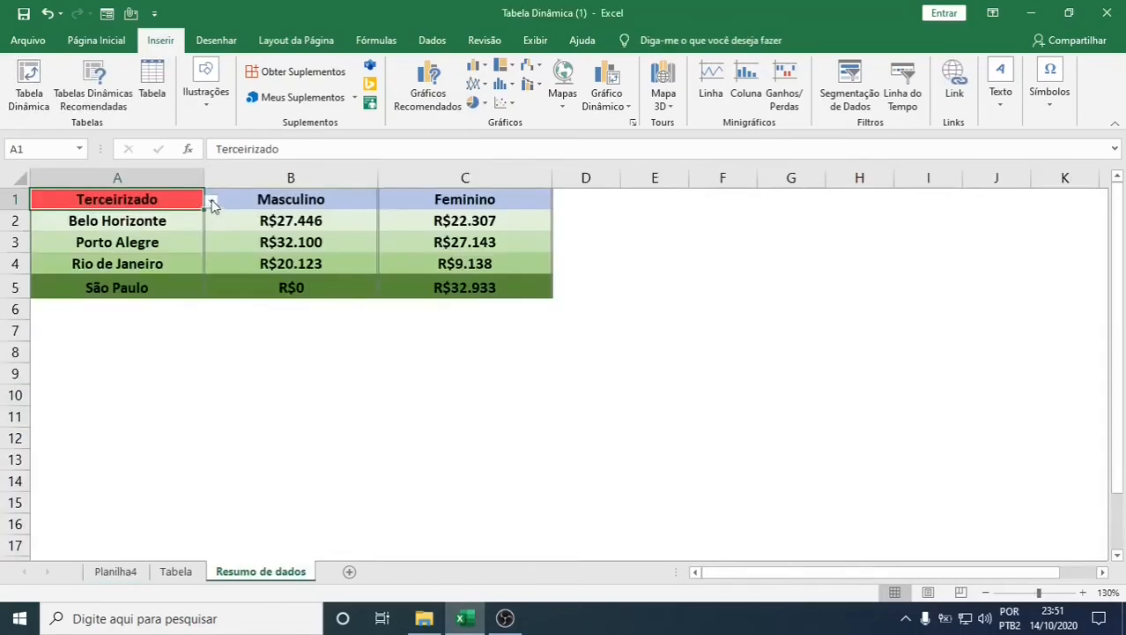
- Reselect Terceirizado as the contract type in A1 of Resumo de dados and inspect Belo Horizonte's Feminino formula in C2
click(211, 202)
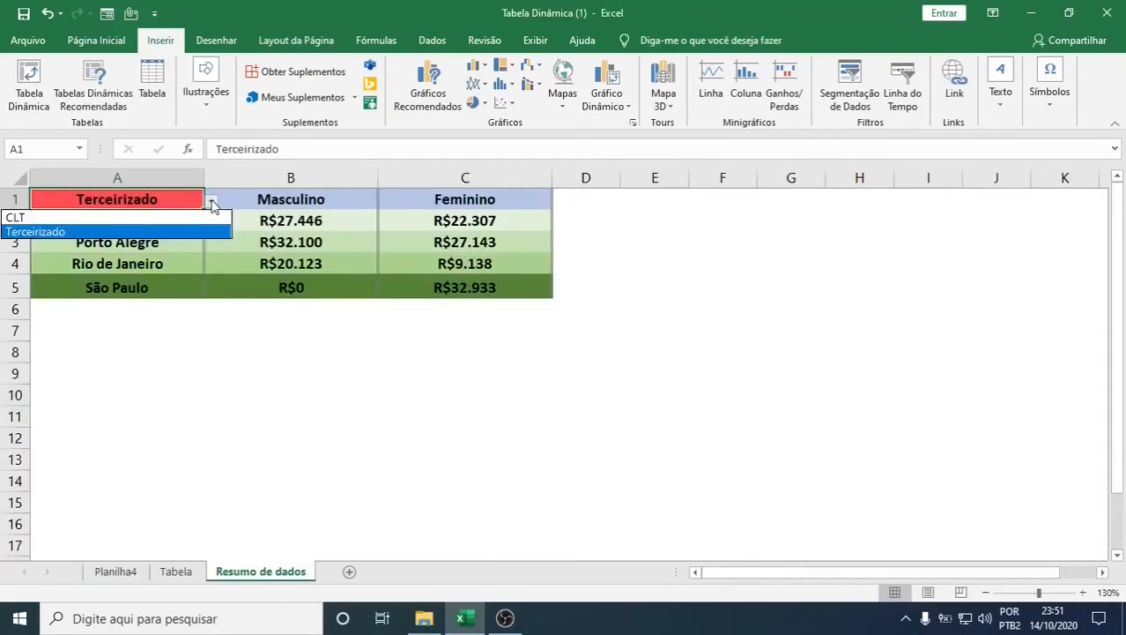
click(94, 231)
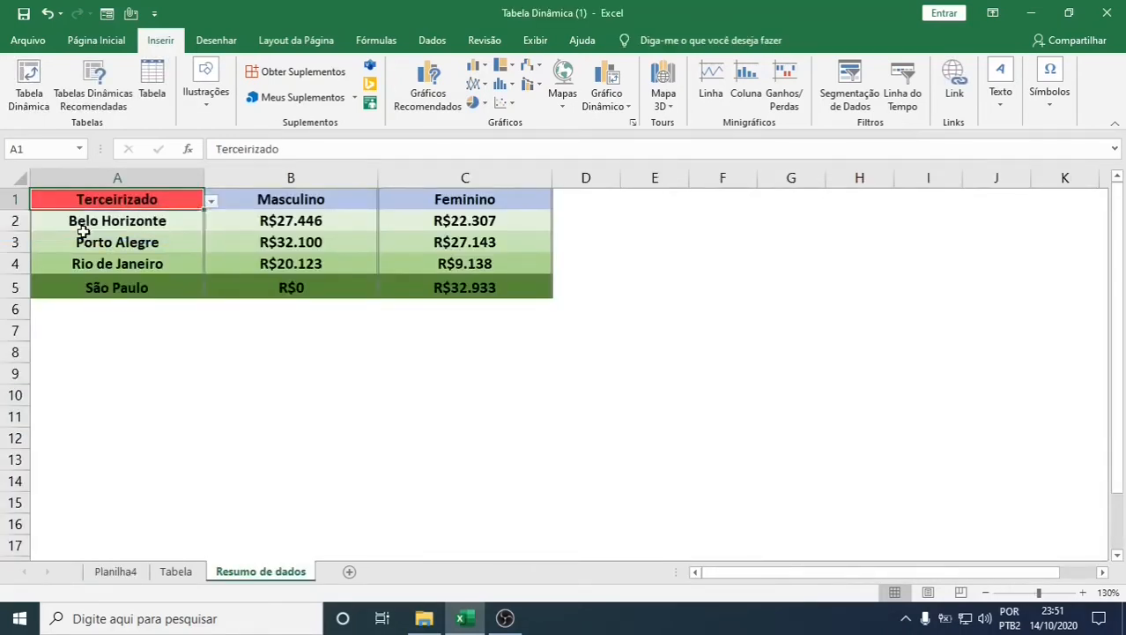
click(494, 223)
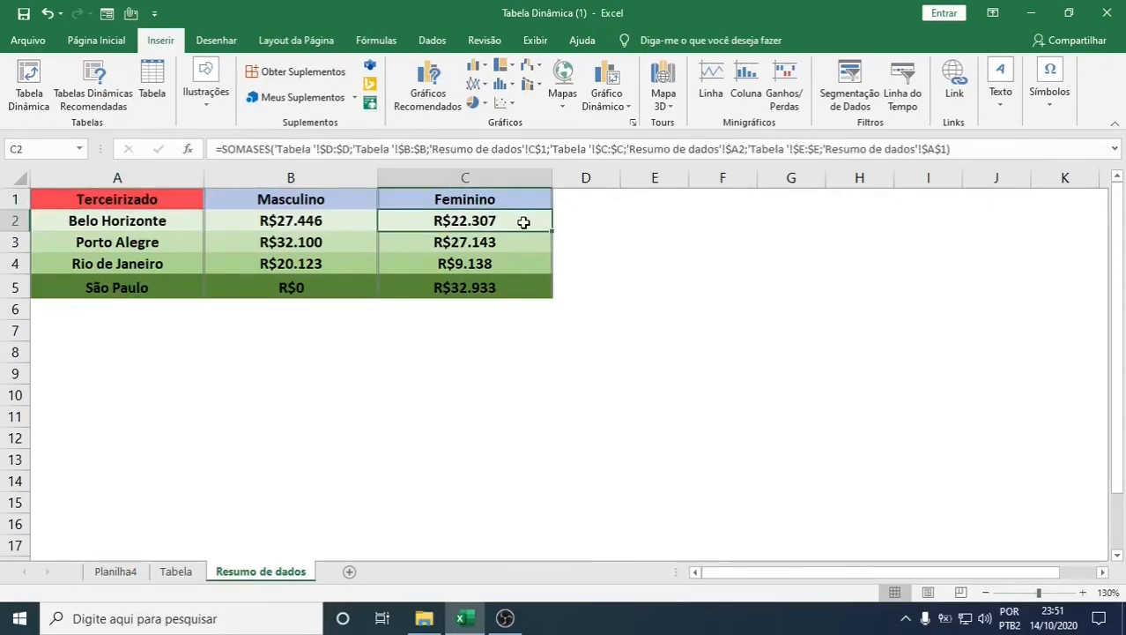
- Examine the PivotTable's Feminino value for Belo Horizonte on Planilha4 for comparison with the Resumo de dados sheet
click(115, 575)
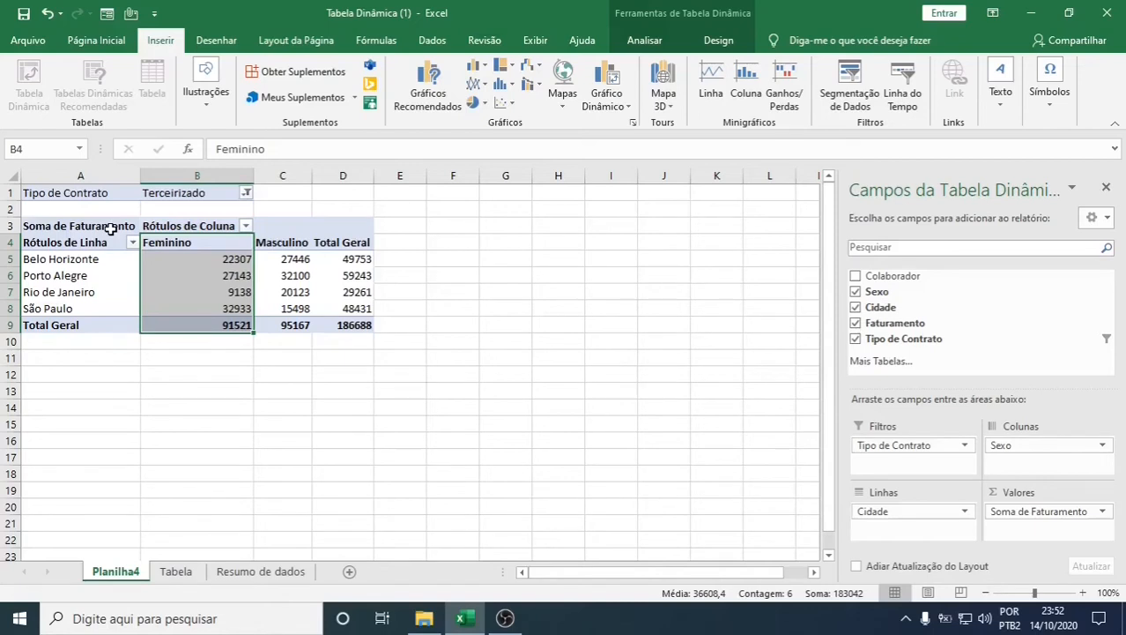
click(76, 262)
click(190, 234)
click(195, 257)
click(162, 244)
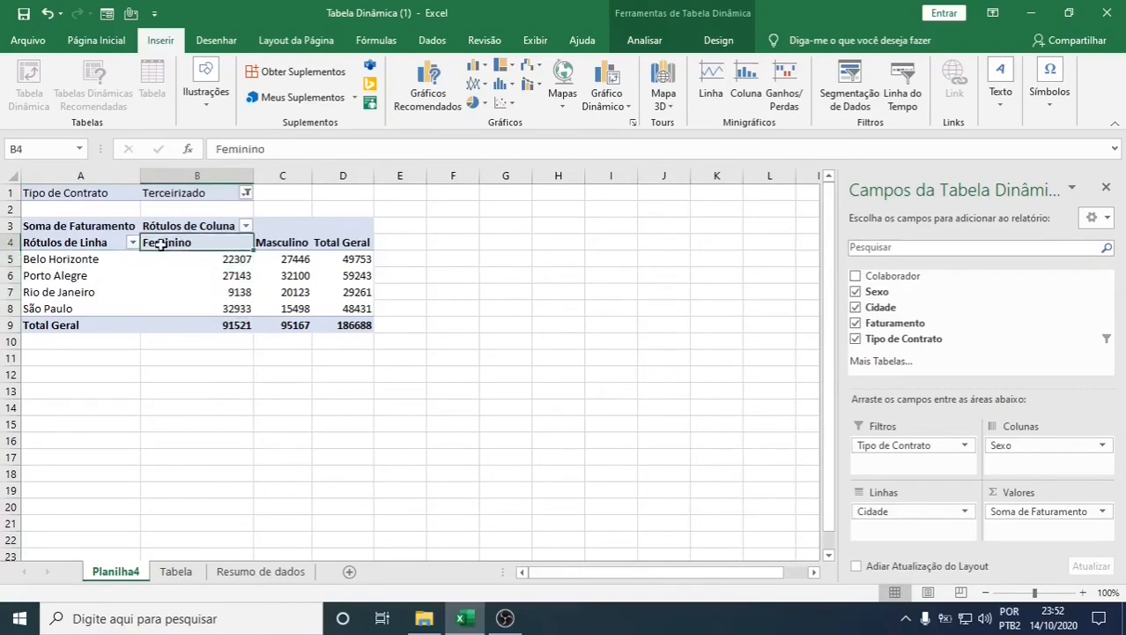
click(88, 261)
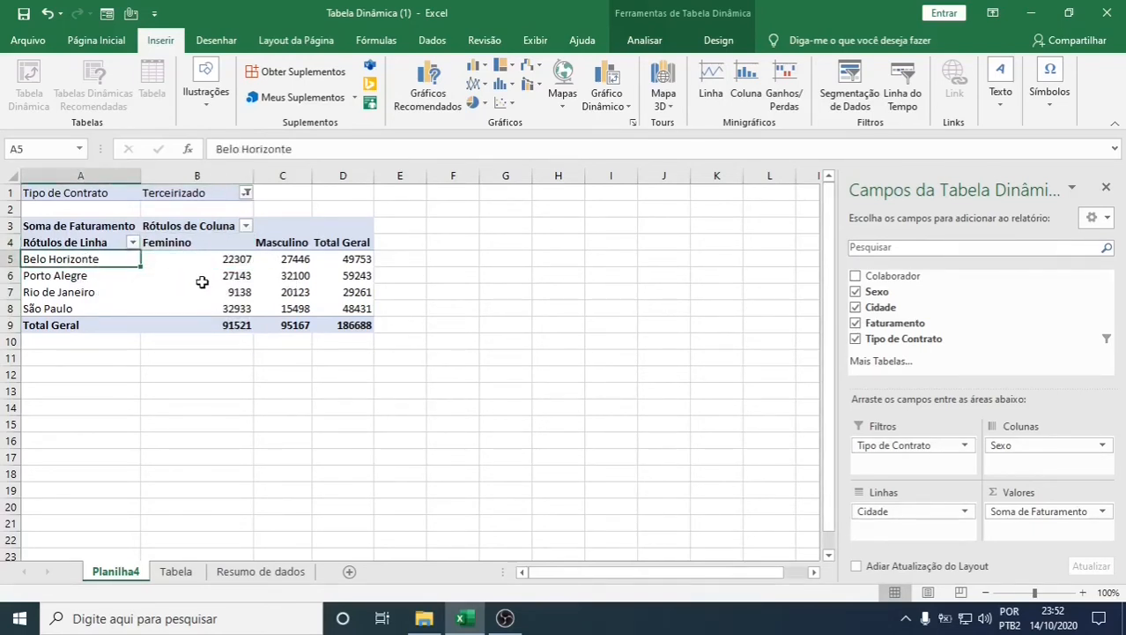
mouse_move(202, 281)
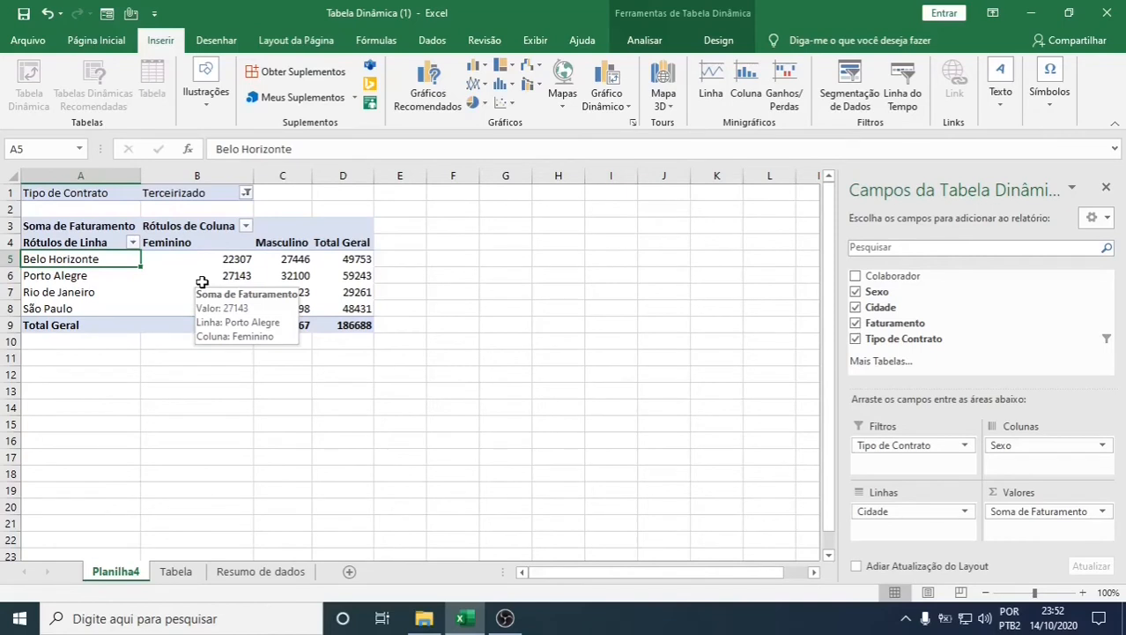
click(216, 262)
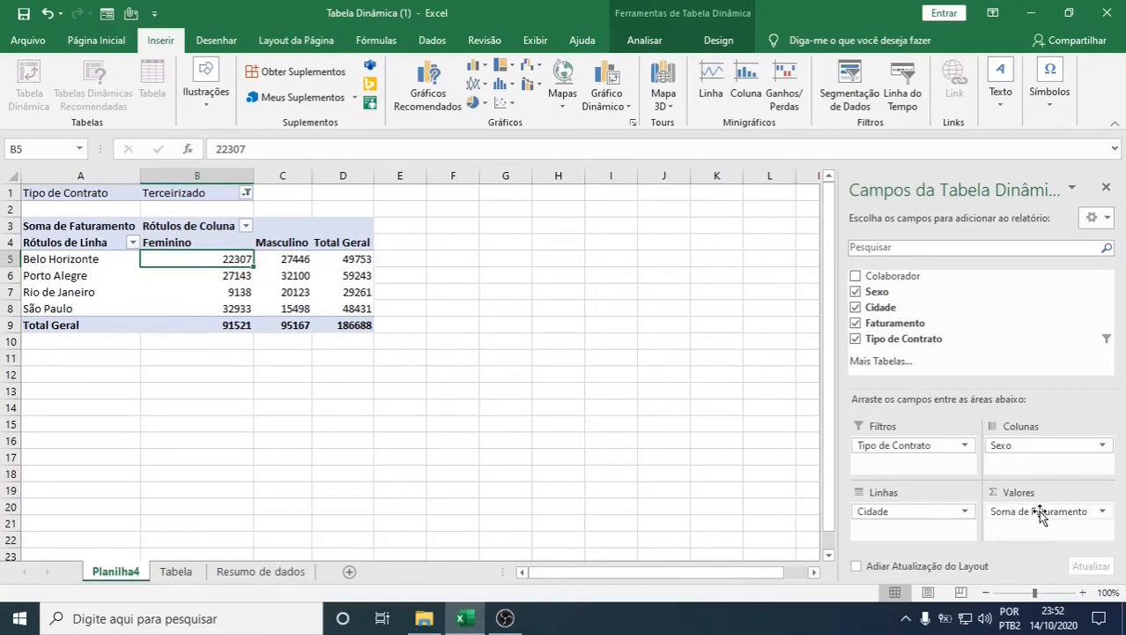
- Replace the sum of Faturamento with the count of Colaborador as the PivotTable's values
drag(1041, 517, 605, 327)
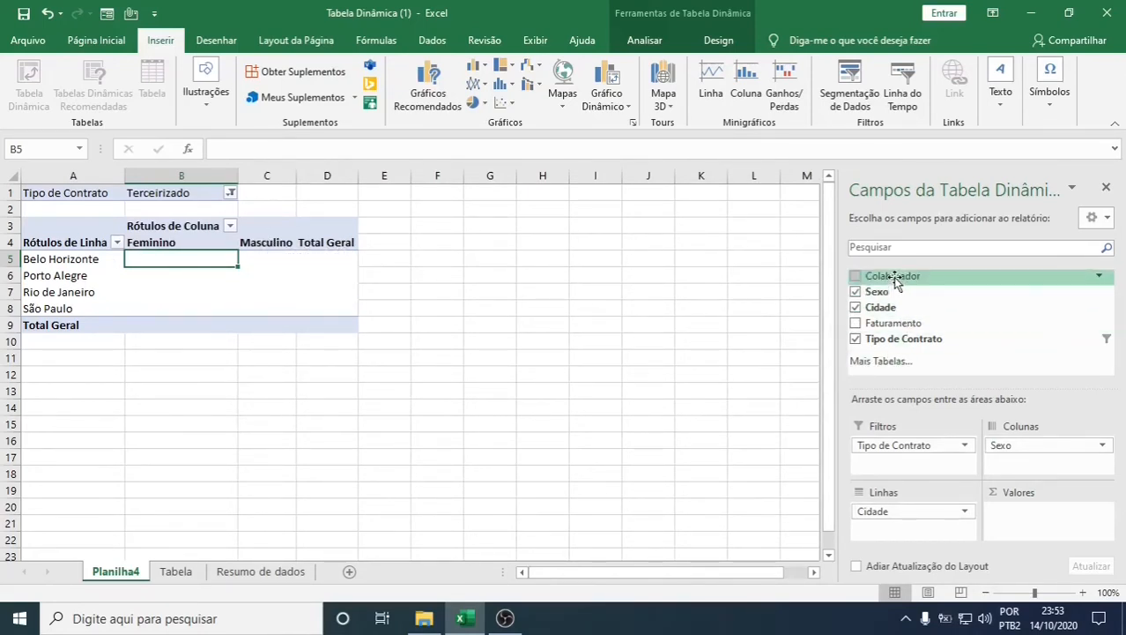
drag(893, 276, 1023, 528)
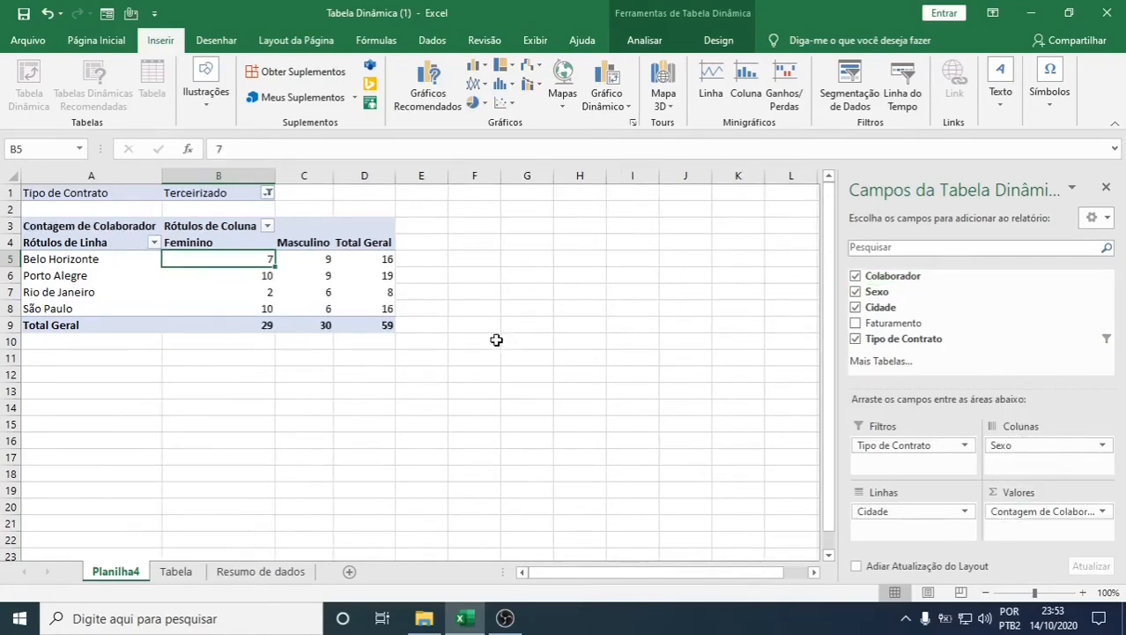
- Examine the Colaborador counts for Belo Horizonte Feminino, Rio de Janeiro Masculino and Porto Alegre Feminino, plus the Total Geral column
click(31, 259)
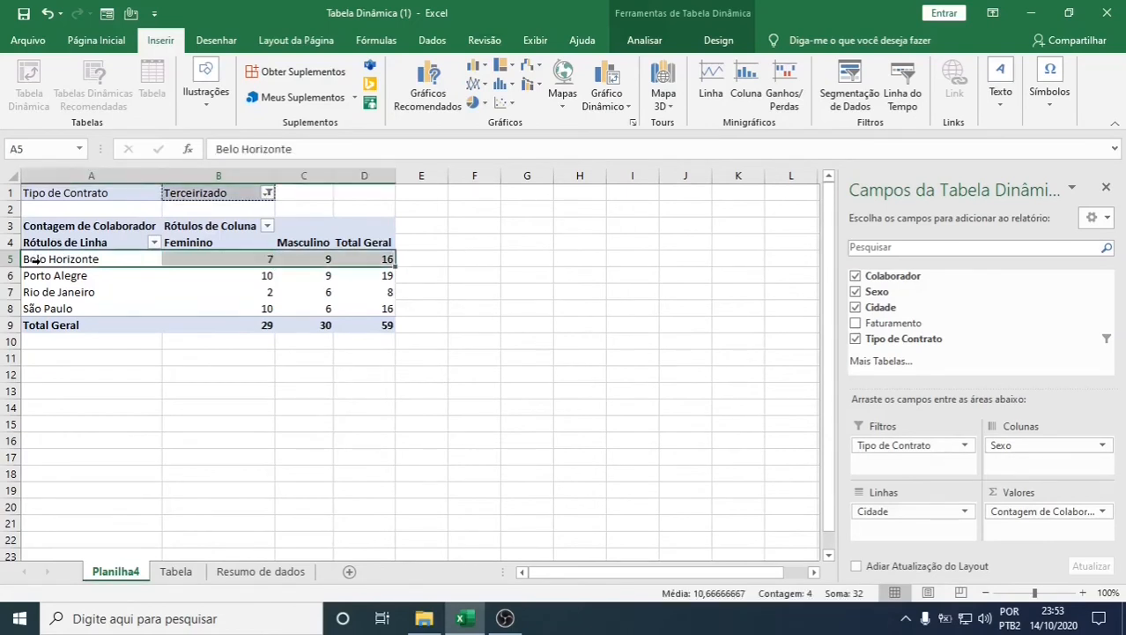
click(196, 242)
click(192, 193)
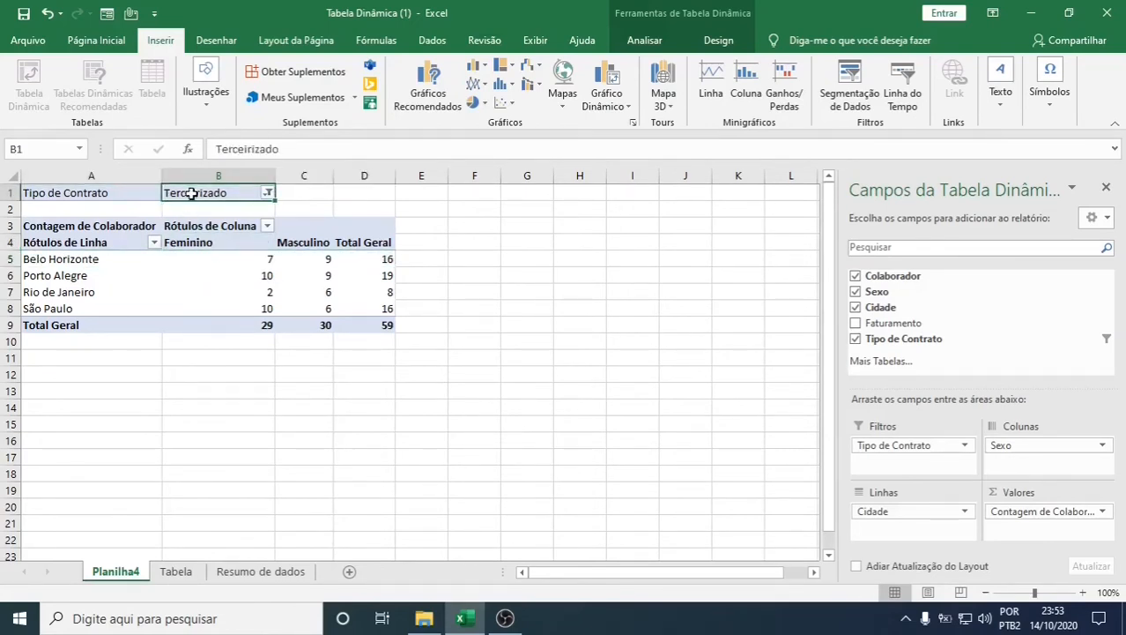
click(248, 264)
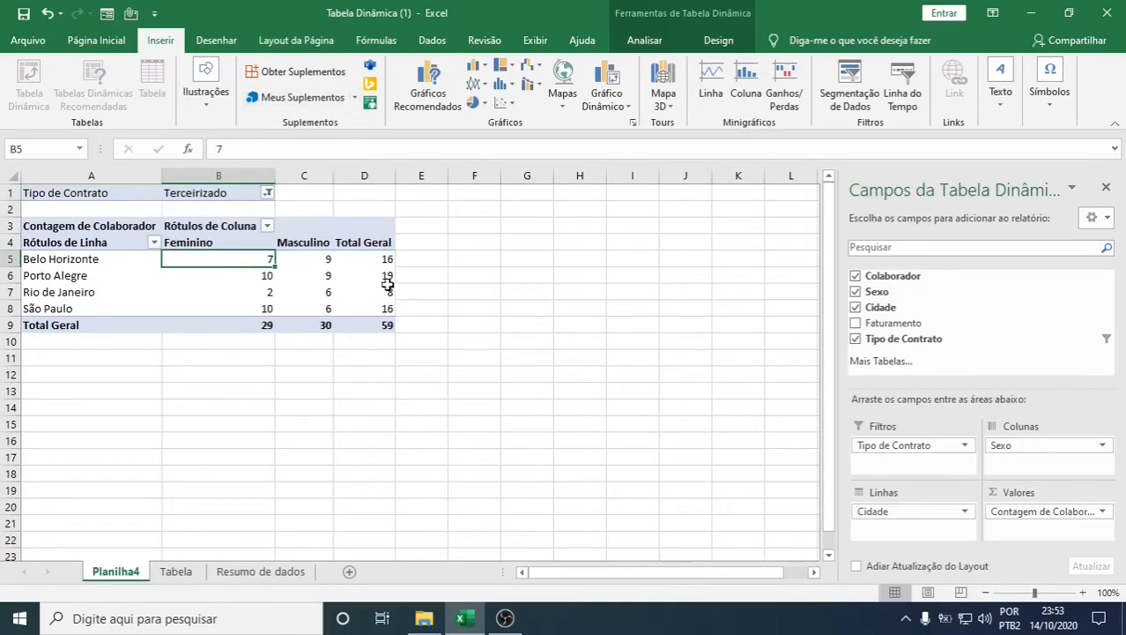
click(38, 294)
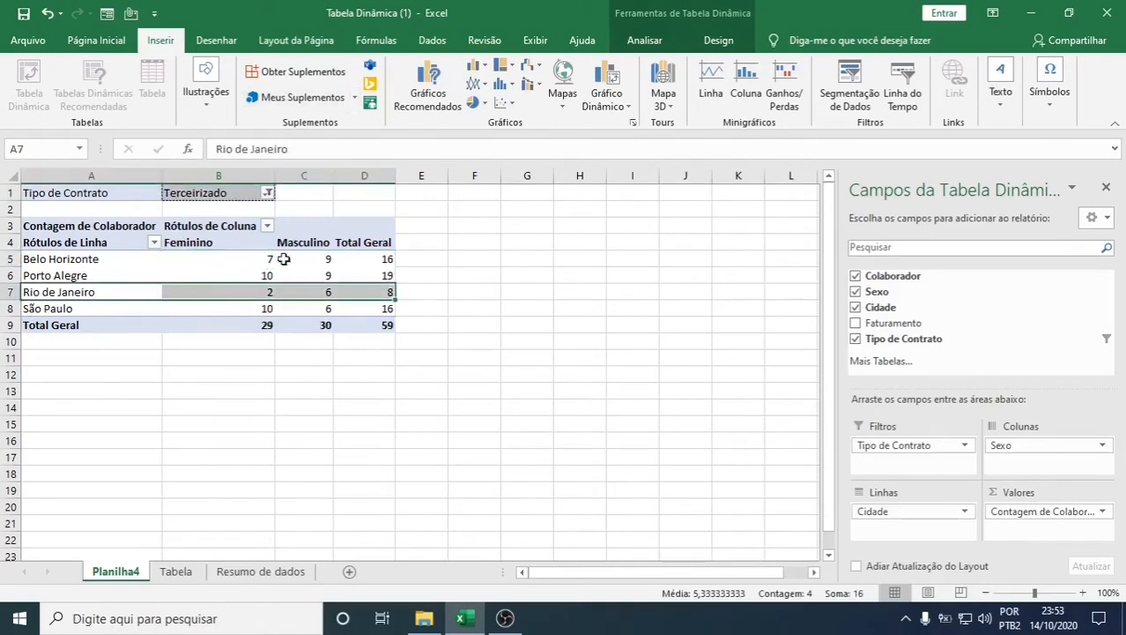
click(315, 236)
click(317, 291)
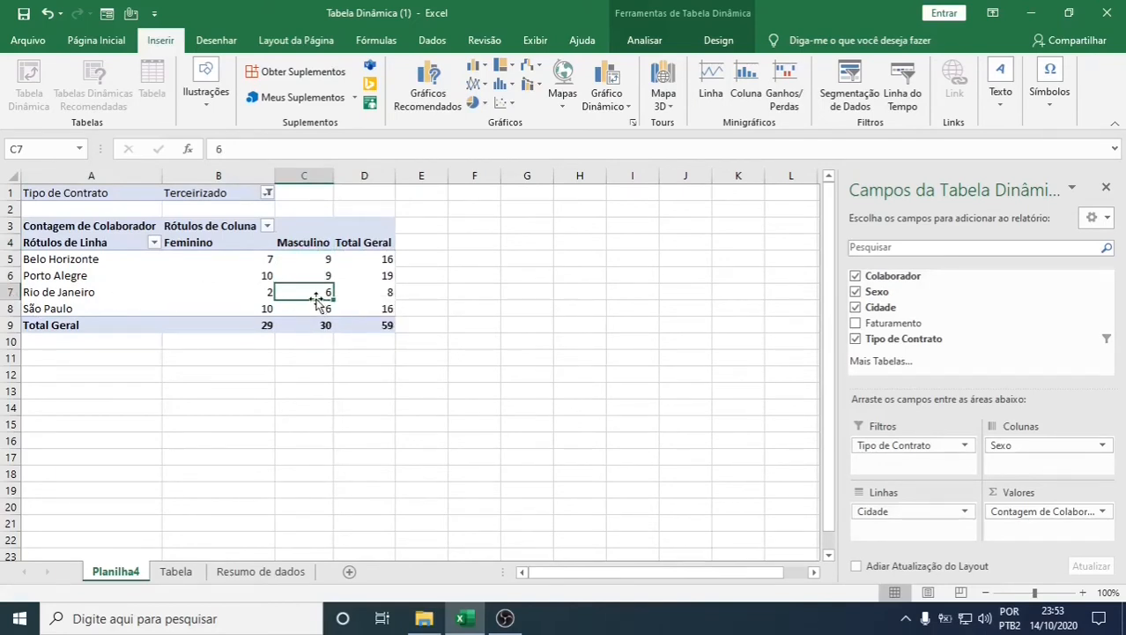
click(370, 231)
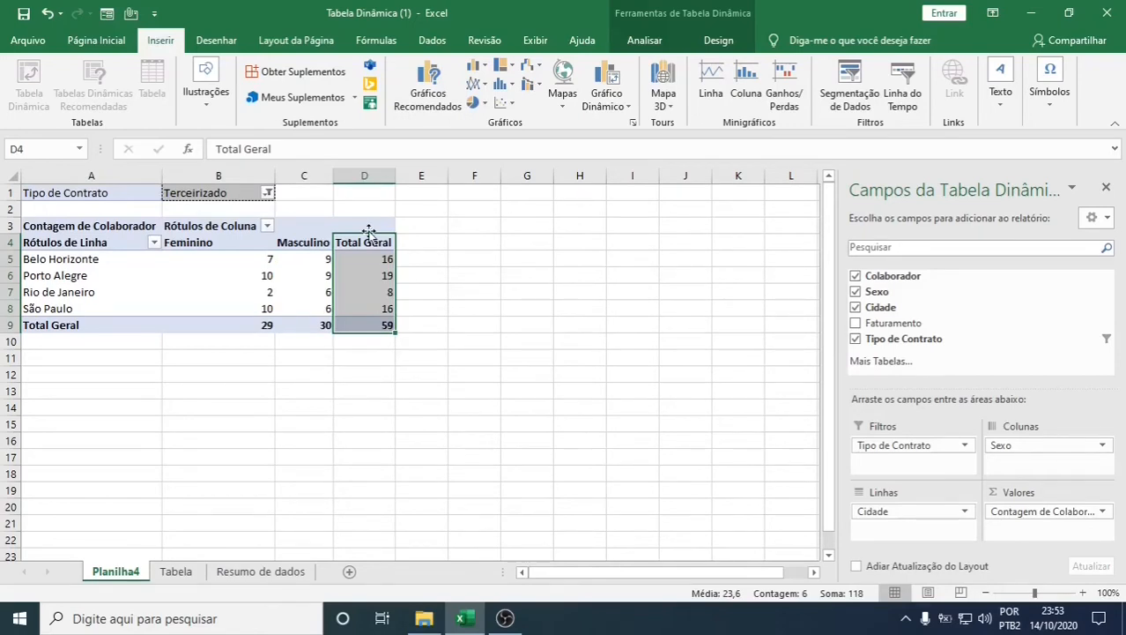
click(259, 275)
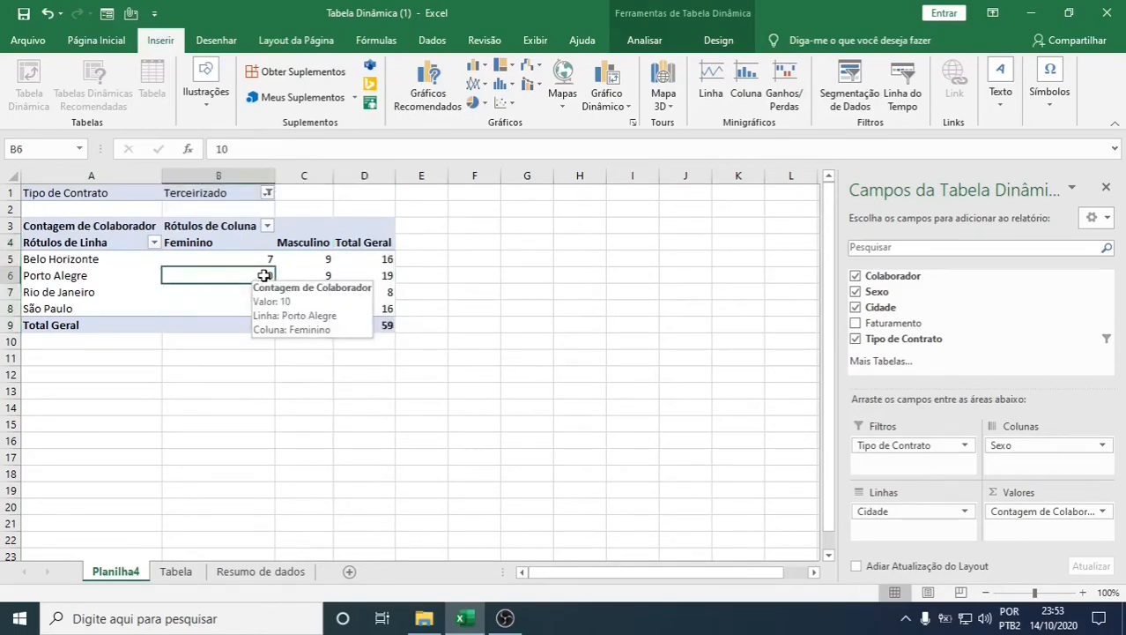
click(82, 276)
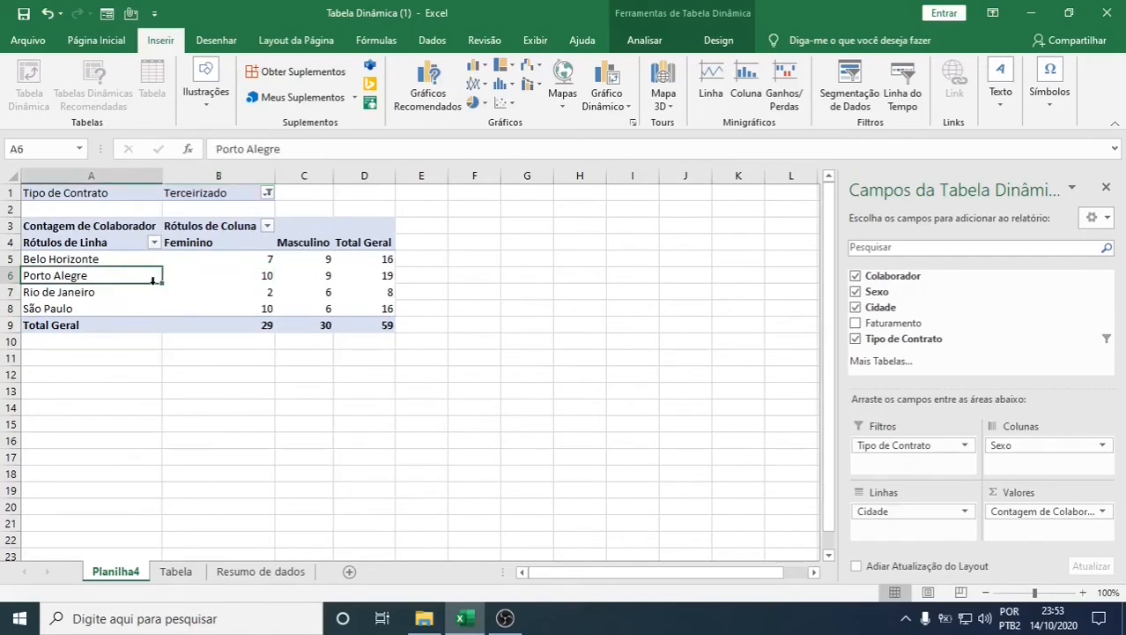
- Fill the Feminino count cell for Porto Alegre (B6) with a light blue theme colour
click(220, 279)
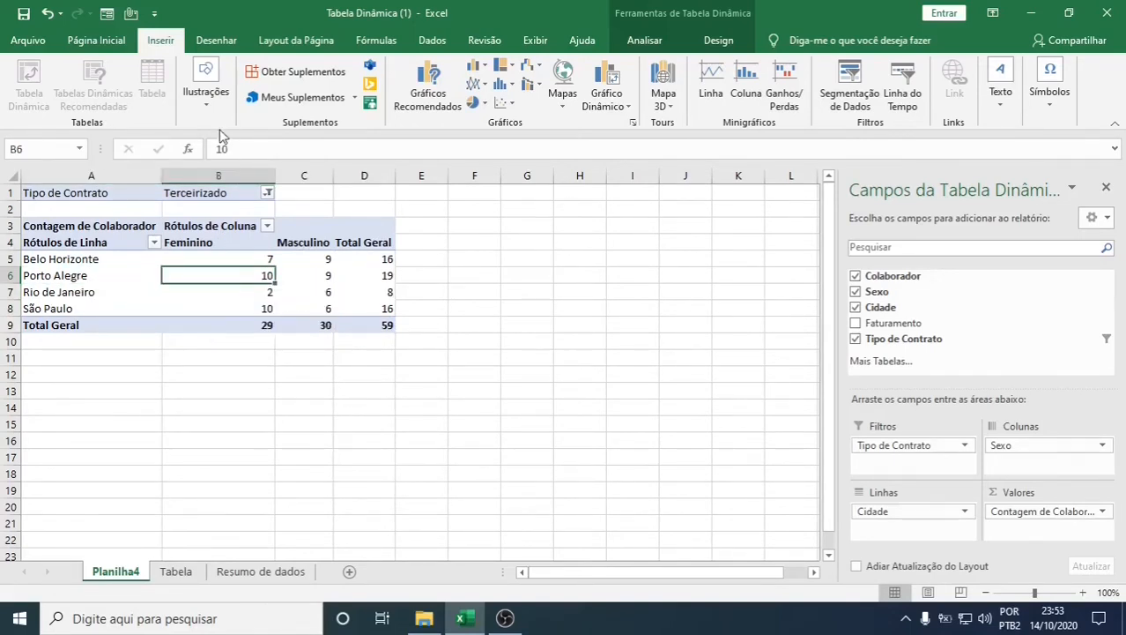
click(86, 41)
click(236, 97)
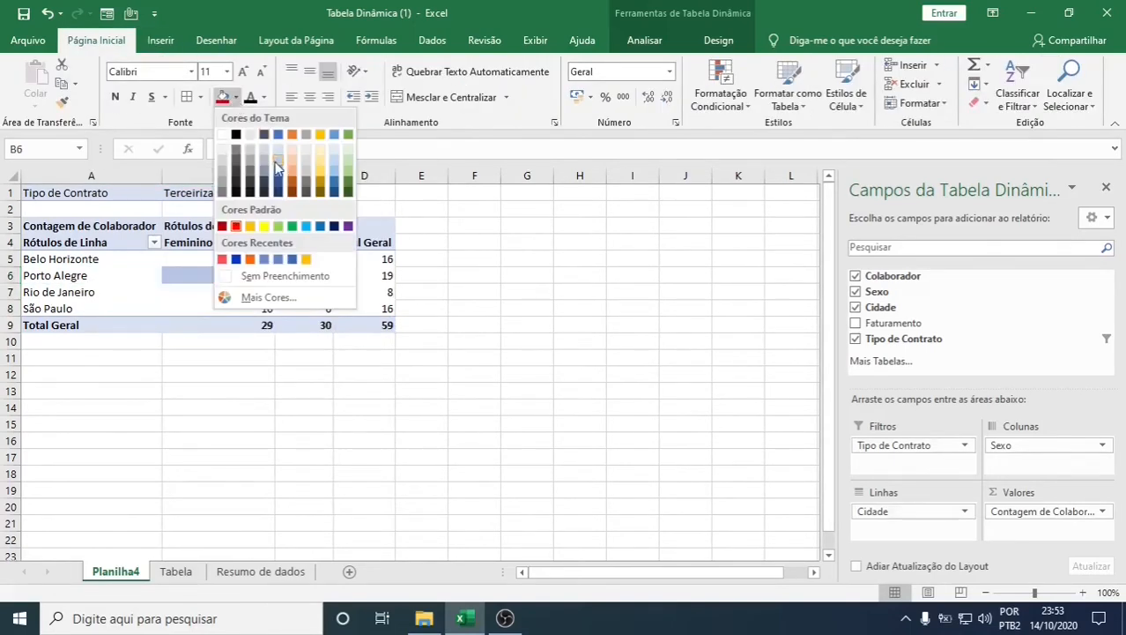
click(271, 276)
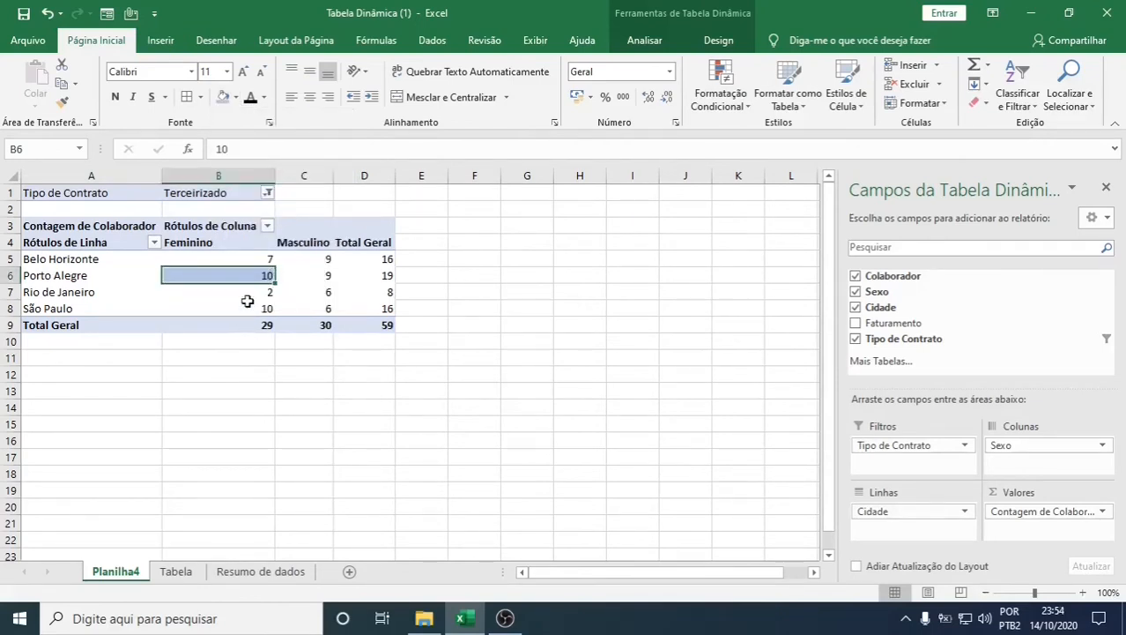
mouse_move(232, 277)
- Review the source records on the Tabela sheet from the first row to the last
click(175, 572)
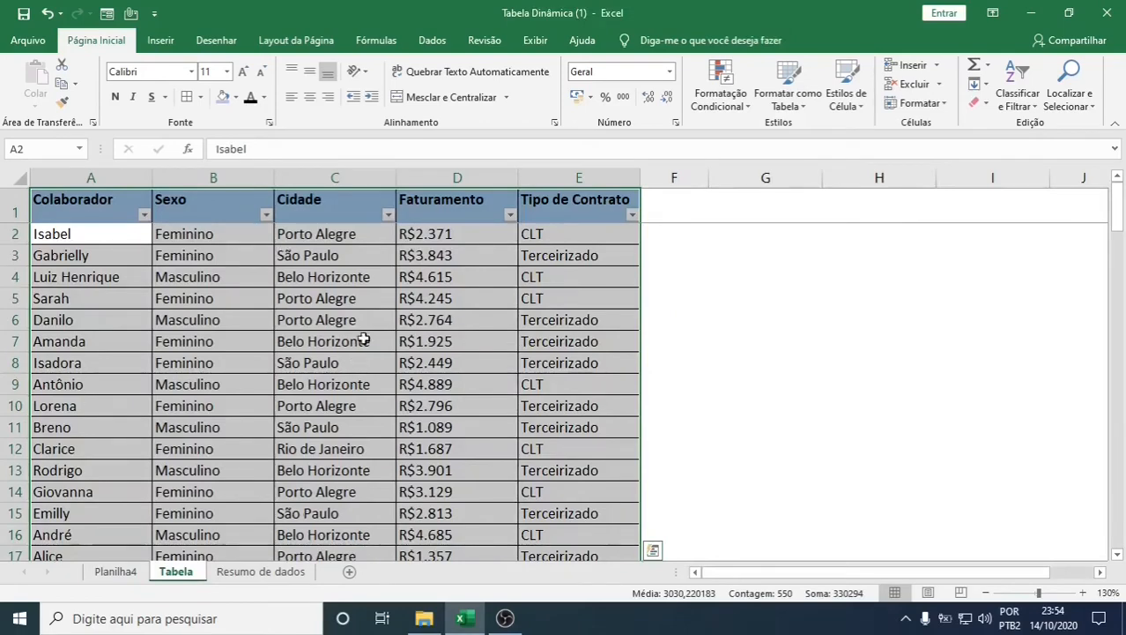
scroll(311, 341, down, 10)
scroll(310, 341, down, 20)
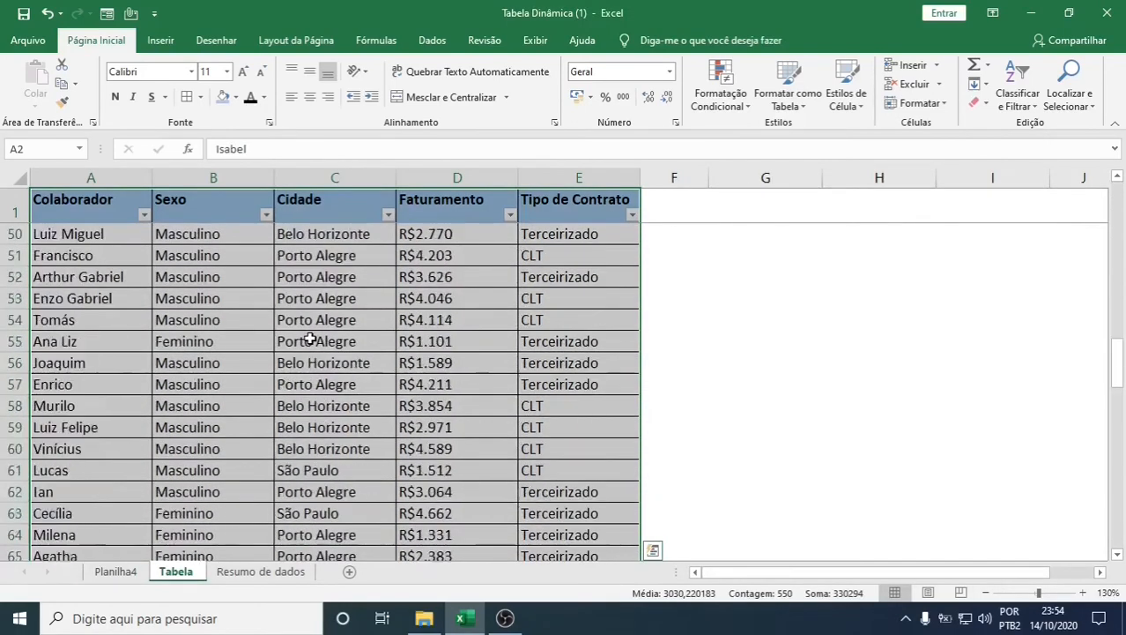
scroll(311, 342, down, 3)
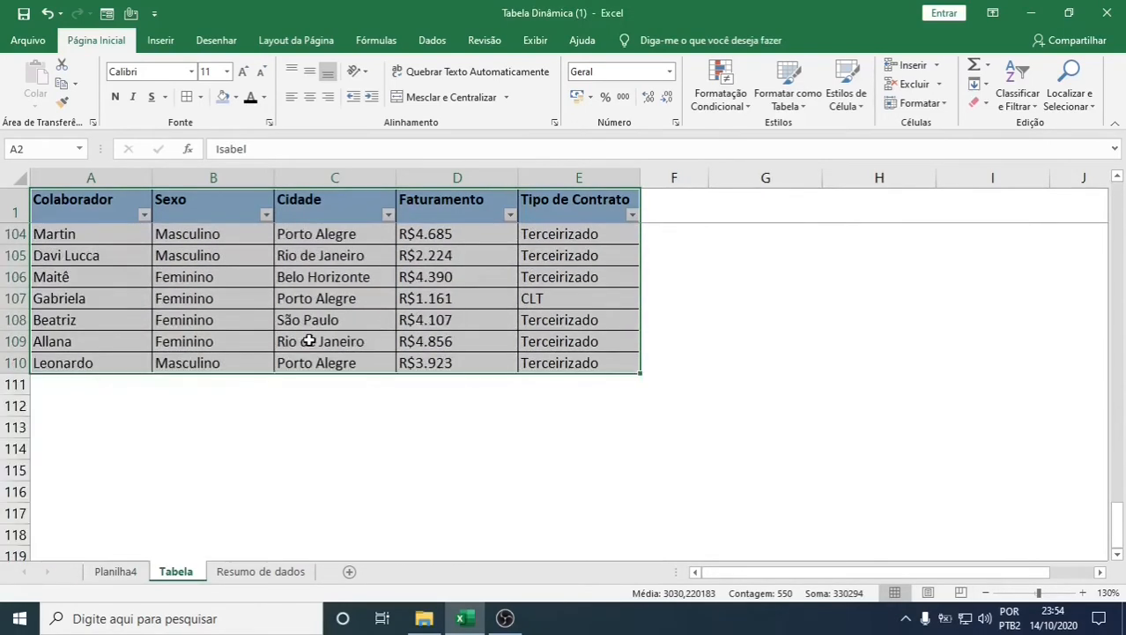
scroll(311, 341, up, 20)
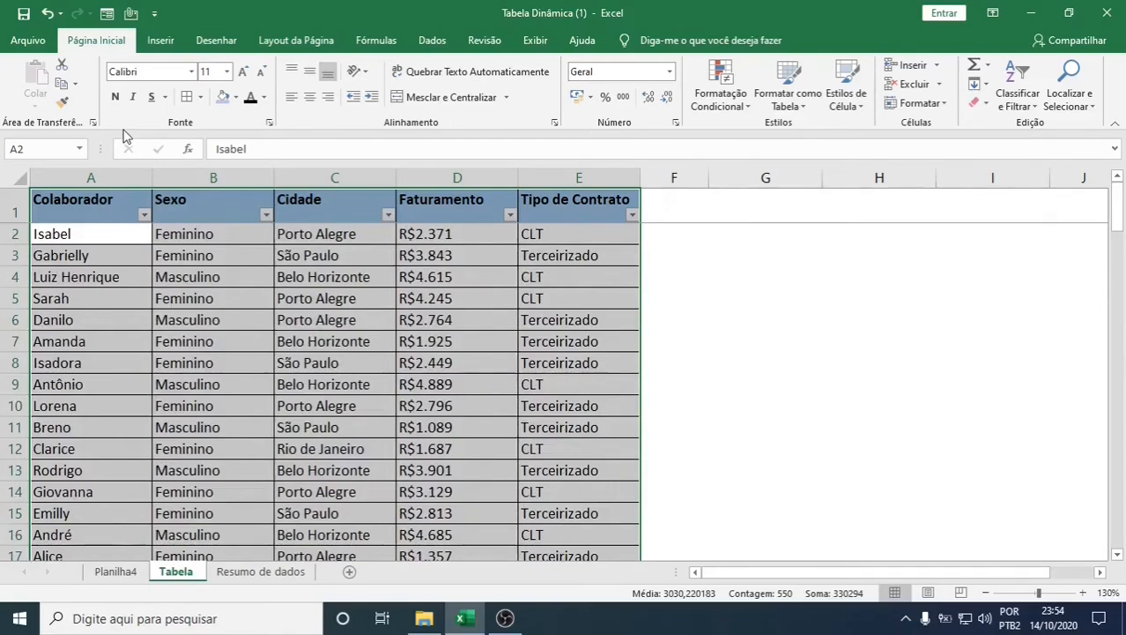
- Extract the source records behind the PivotTable's Porto Alegre Feminino count (B6) into a new sheet
click(161, 42)
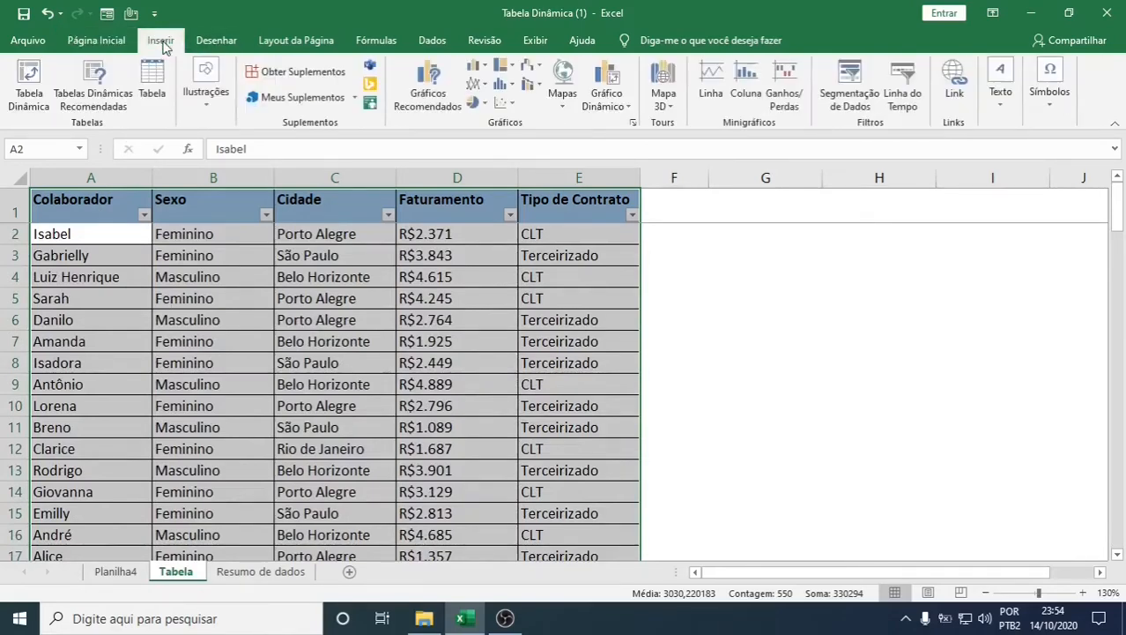
click(116, 572)
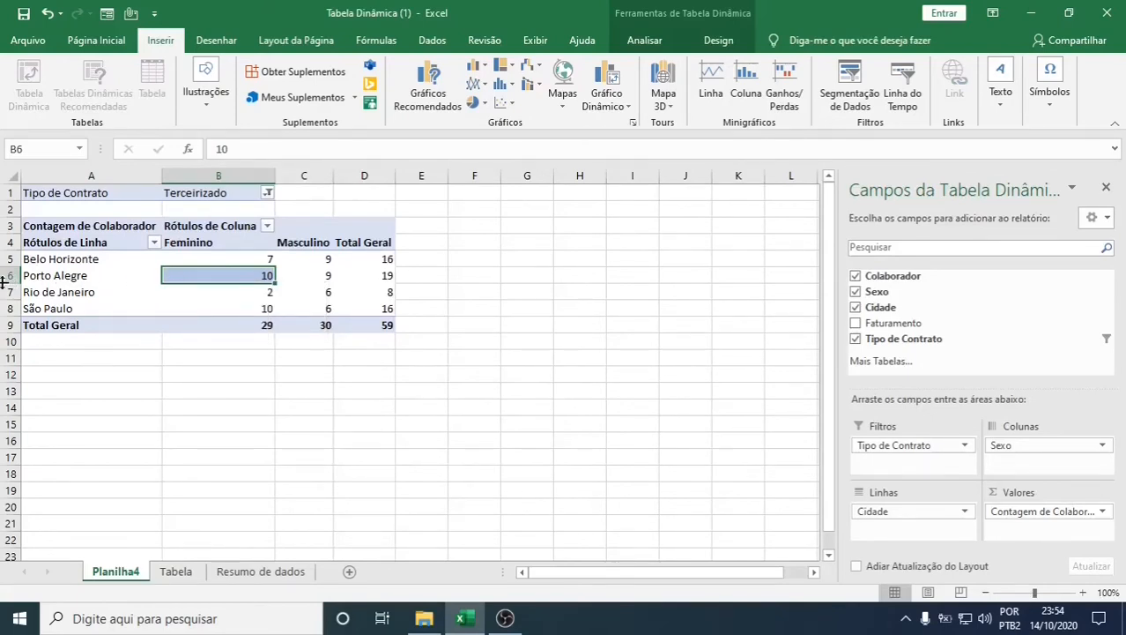
double_click(200, 276)
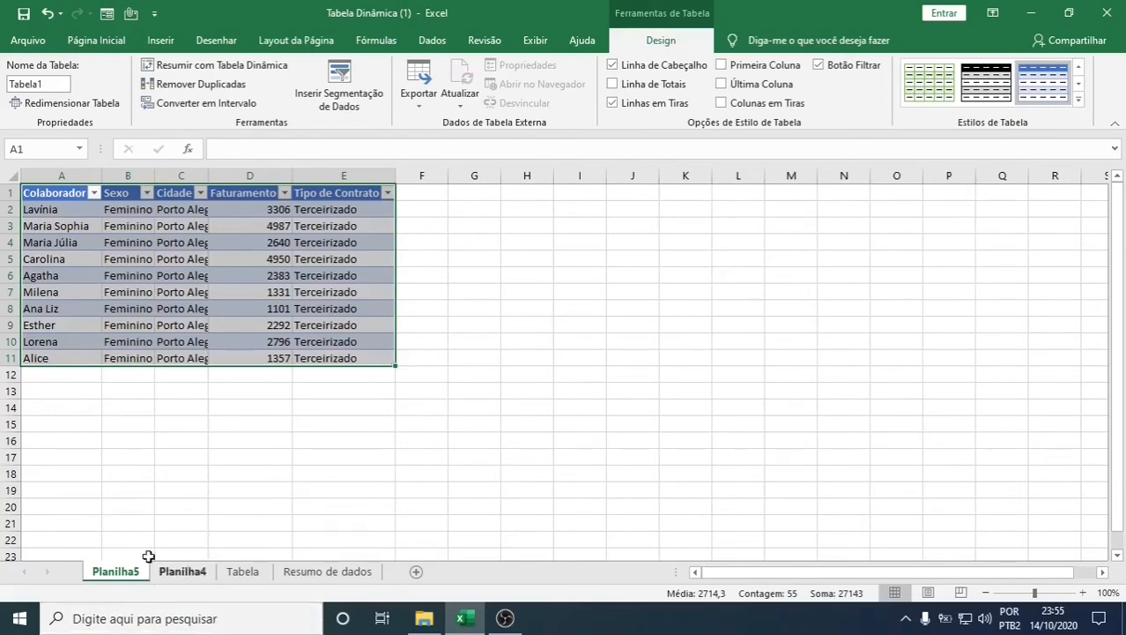
- Return to Planilha4 and extract the source records behind the São Paulo Masculino count (C8) into another new sheet
click(185, 575)
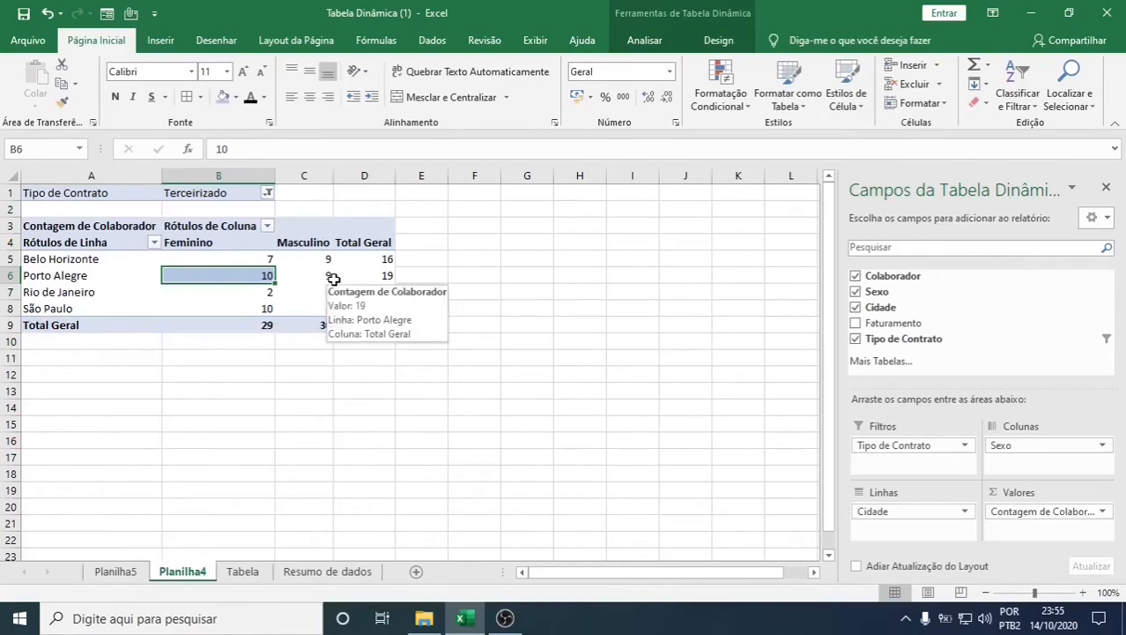
click(253, 306)
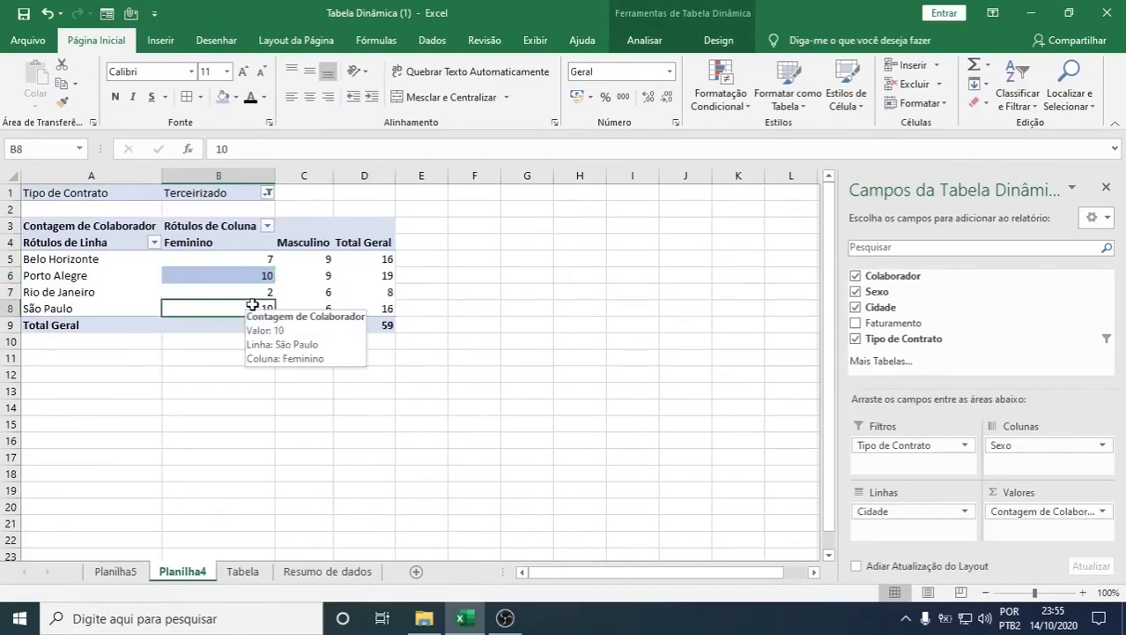
click(320, 308)
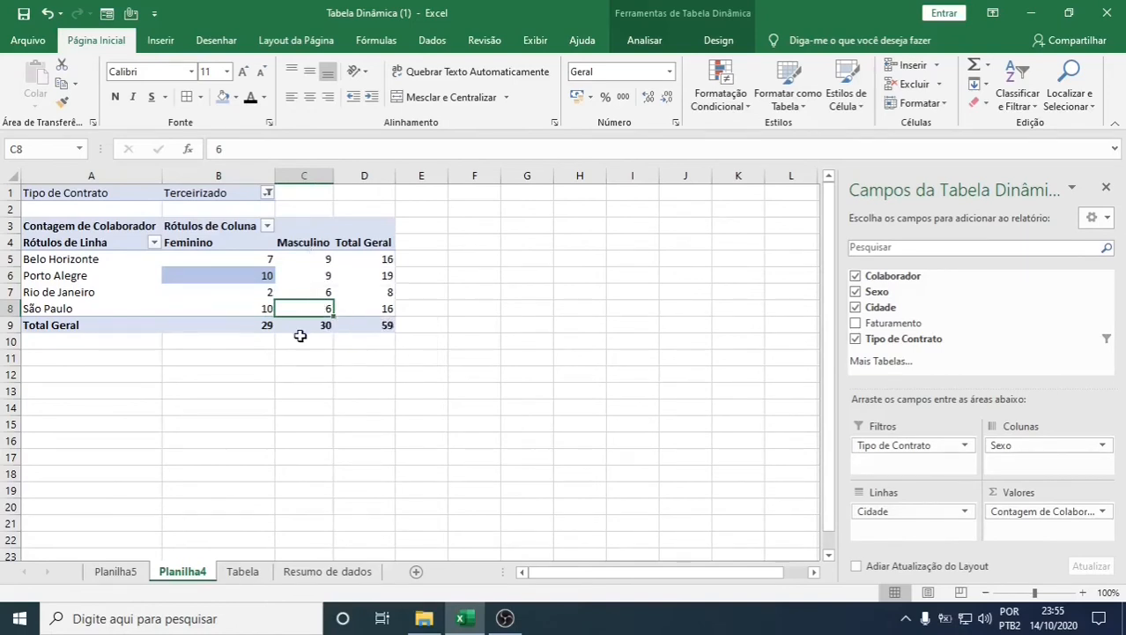
double_click(300, 309)
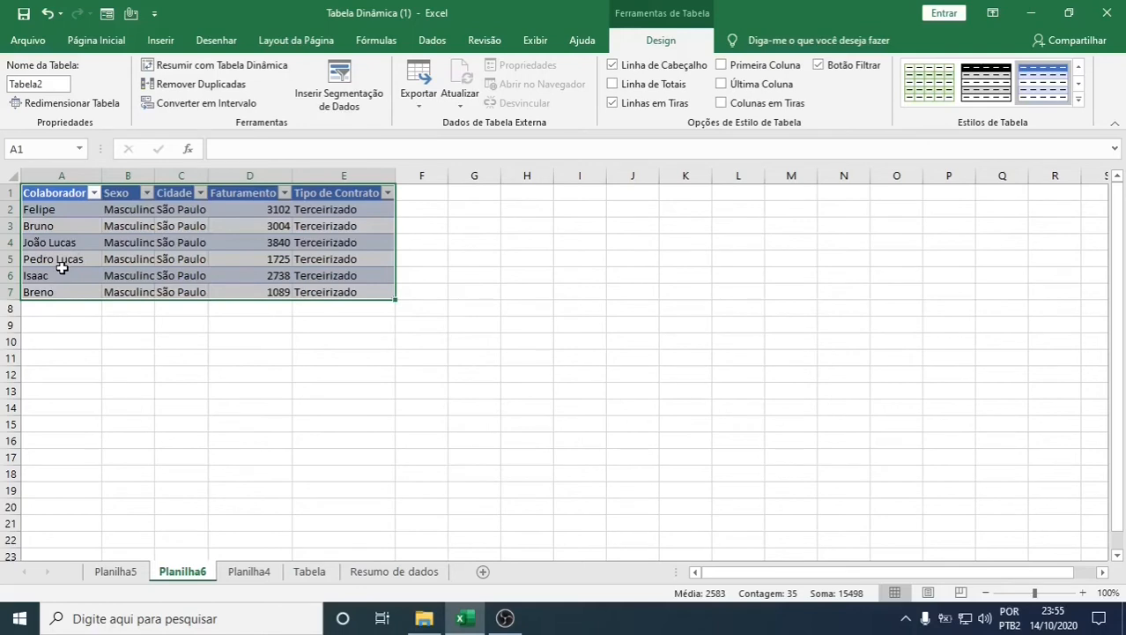
- Review the Planilha5 details, then replace the Colaborador count with the sum of Faturamento in the Planilha4 PivotTable's values
click(113, 573)
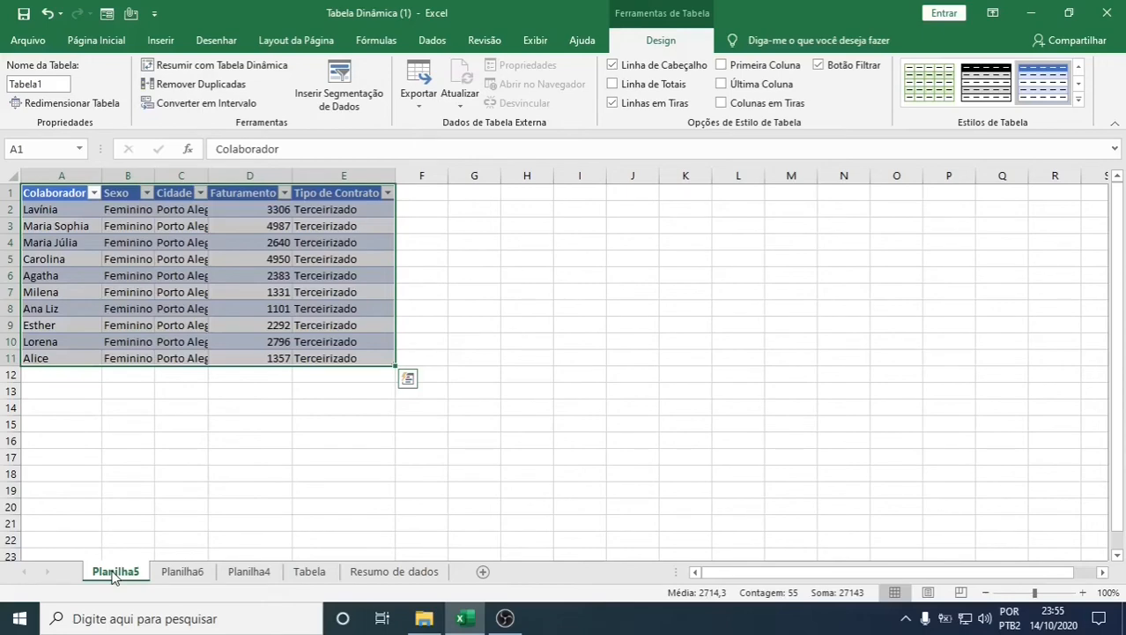
click(246, 574)
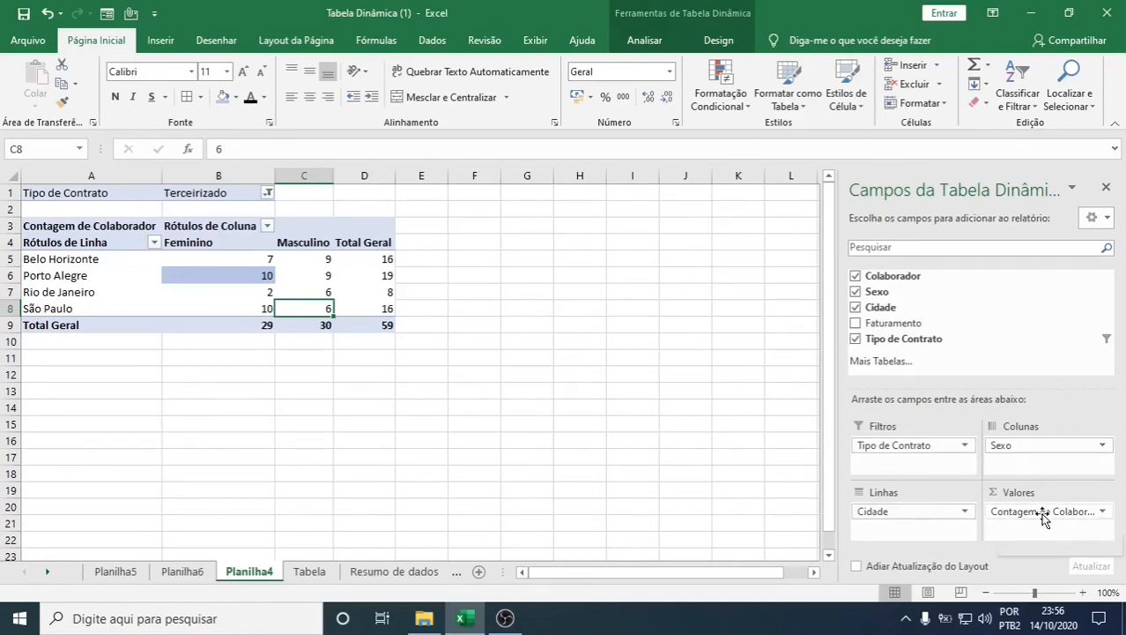
drag(1043, 516, 611, 407)
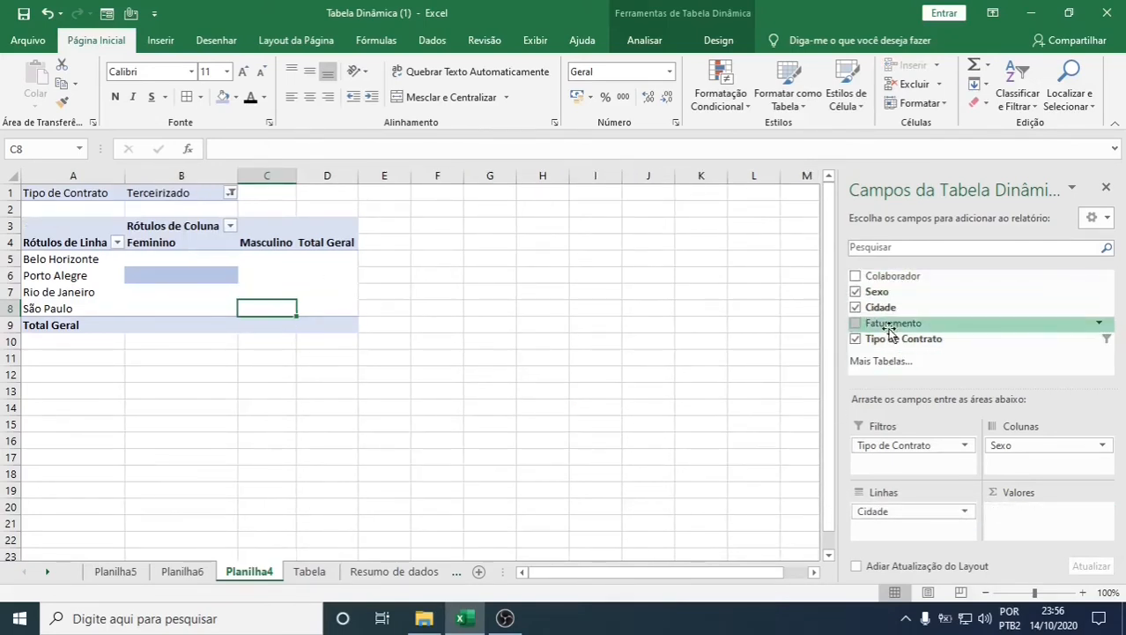
drag(888, 325, 1029, 522)
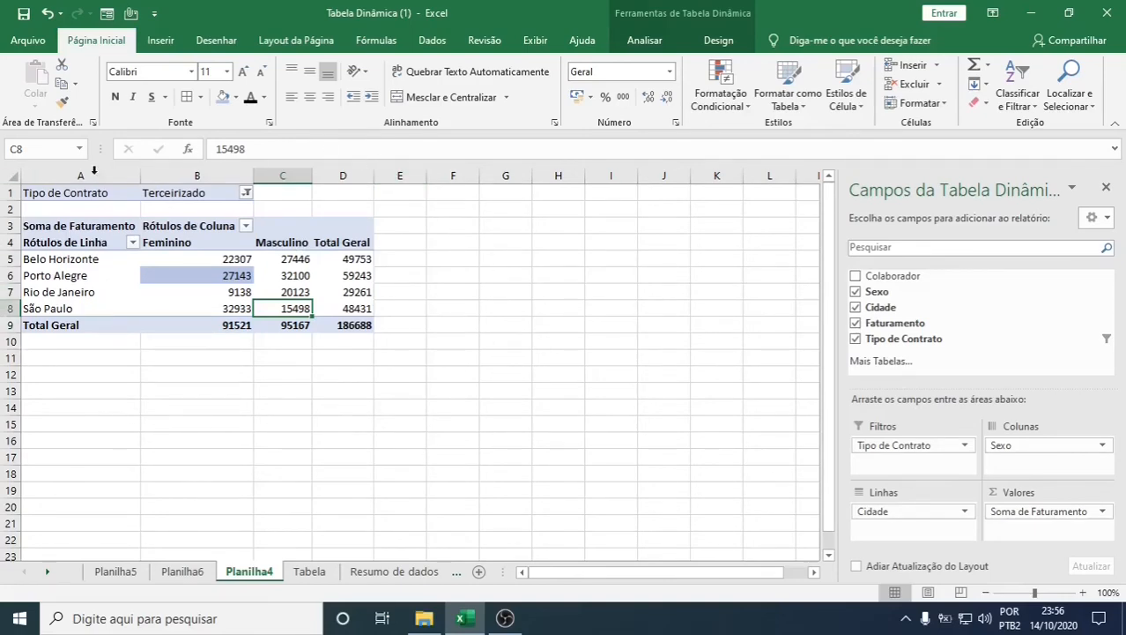
- Filter the PivotTable's Tipo de Contrato to CLT
click(1083, 592)
click(1083, 592)
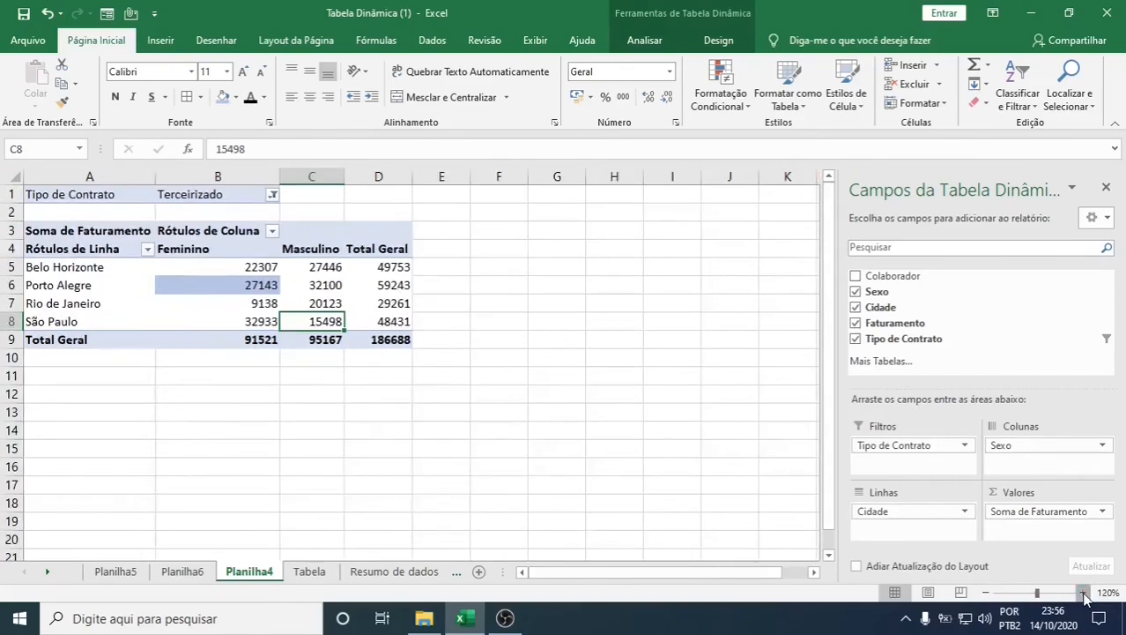
click(1083, 592)
scroll(651, 430, down, 1)
scroll(652, 425, up, 1)
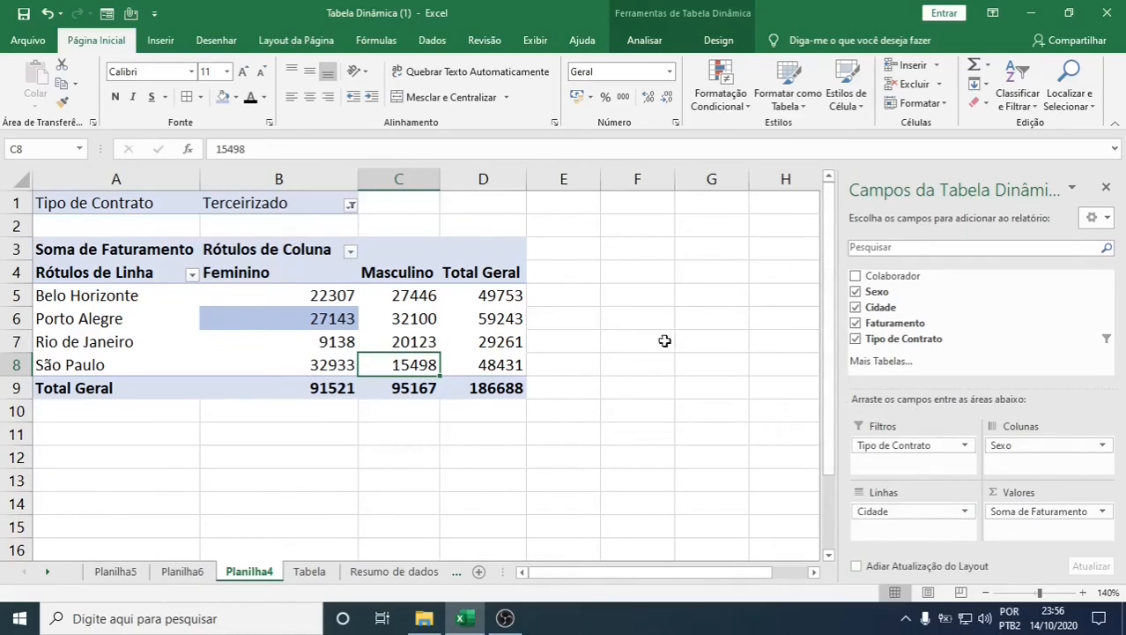
click(350, 205)
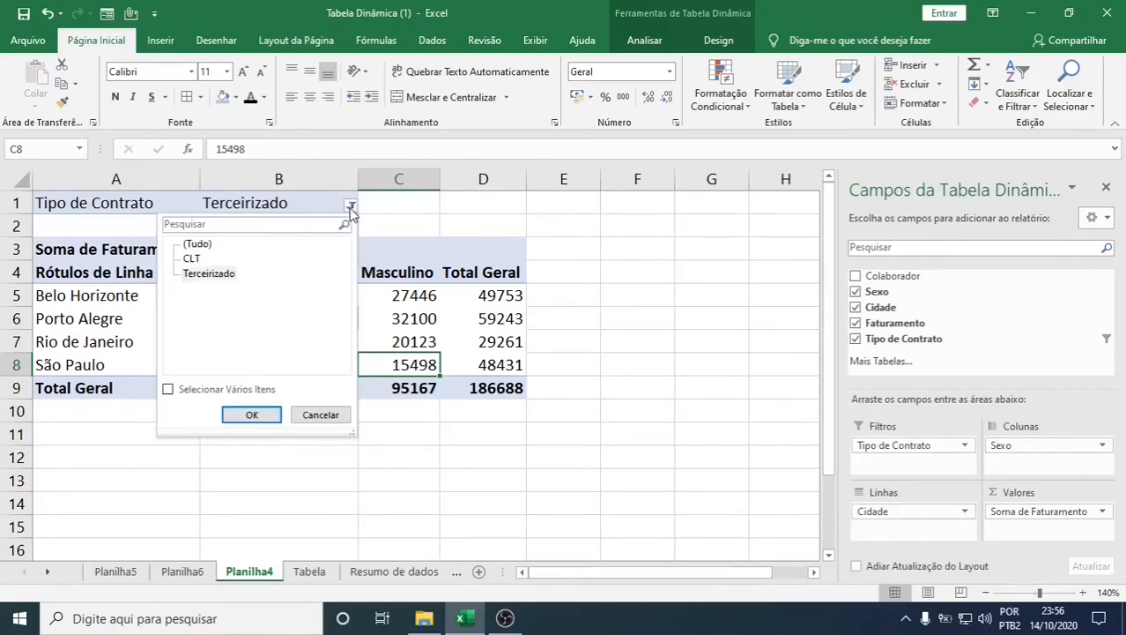
click(191, 258)
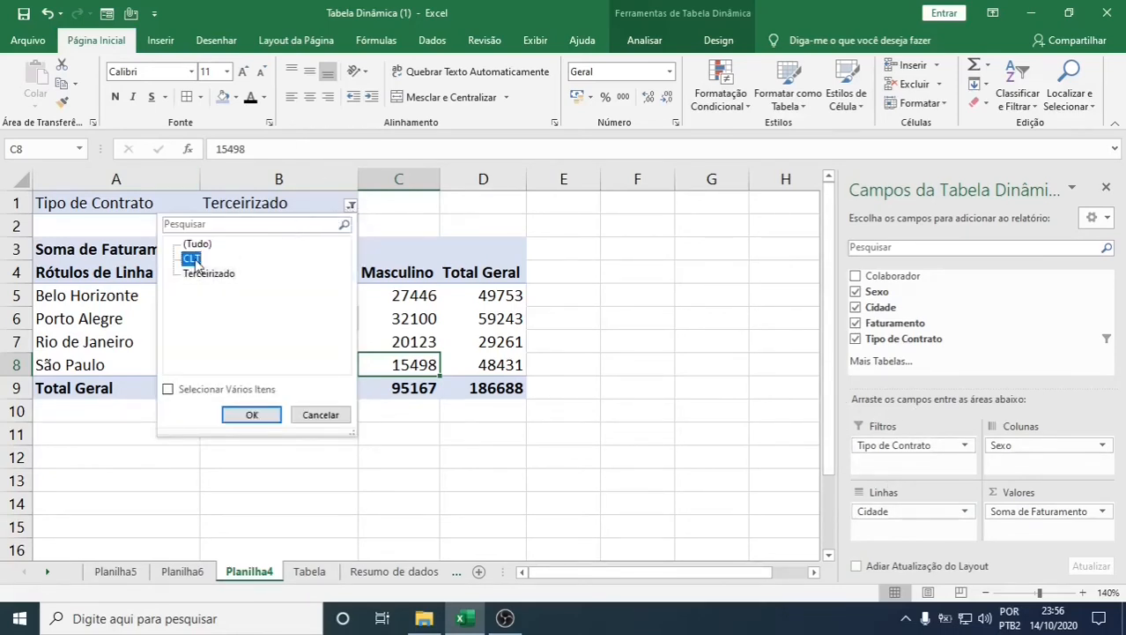
click(250, 414)
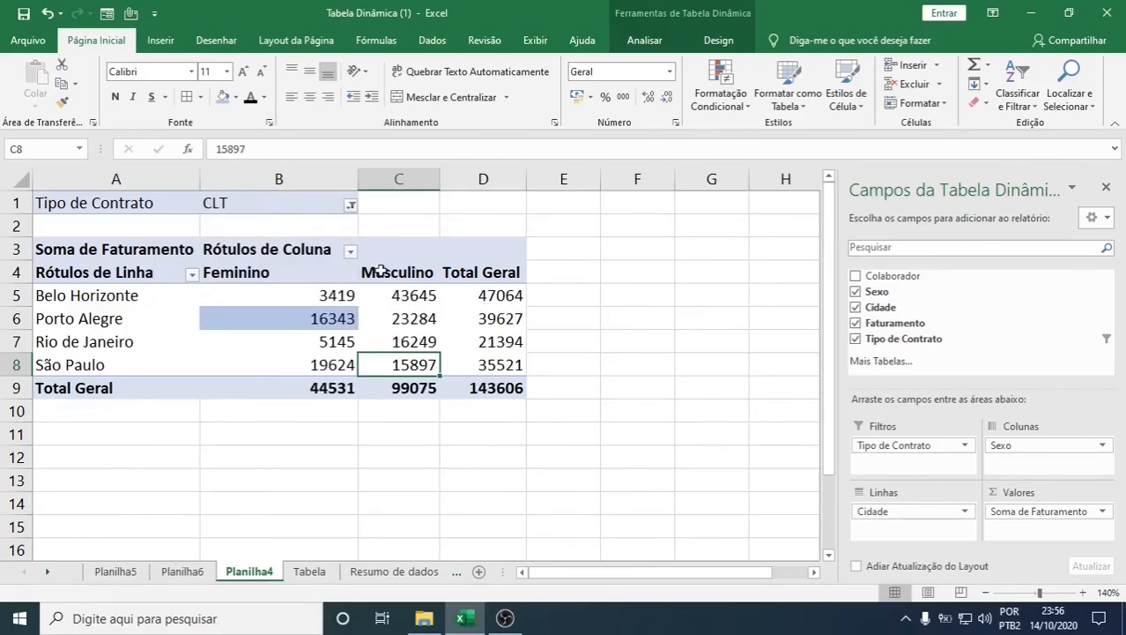
- Set the PivotTable's Tipo de Contrato filter to (Tudo) to include every contract type
click(350, 206)
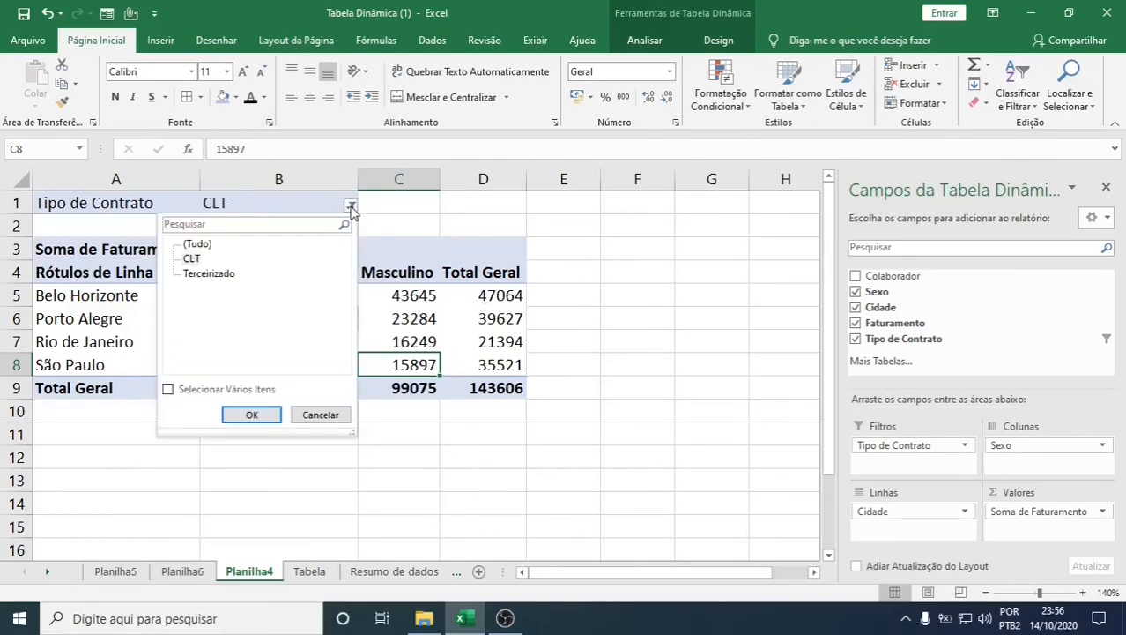
click(196, 244)
click(251, 414)
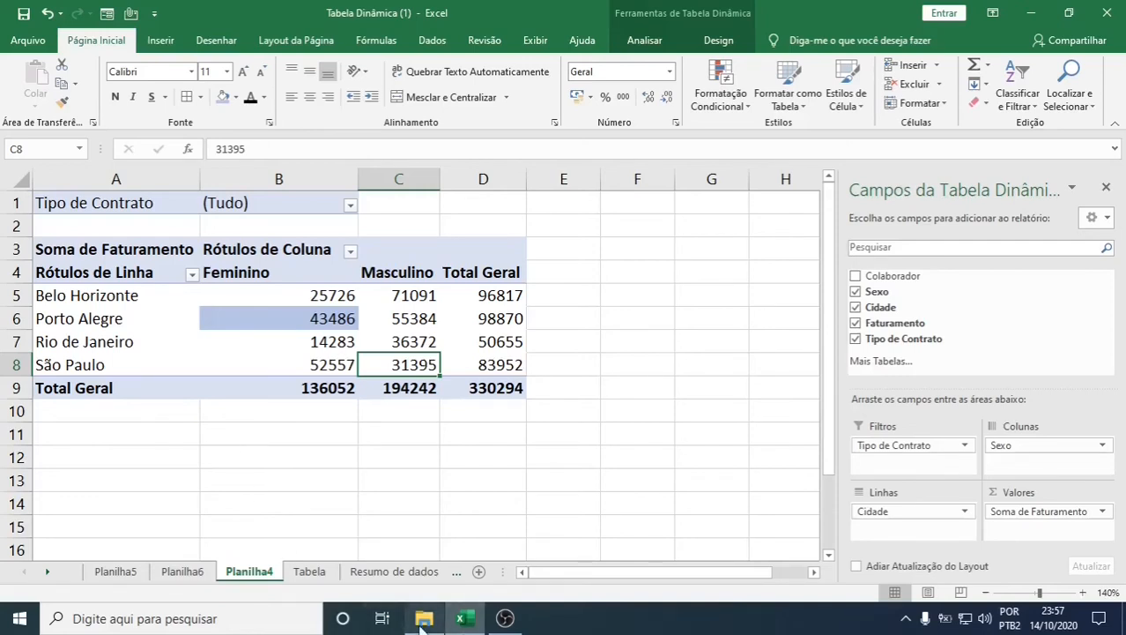
mouse_move(465, 614)
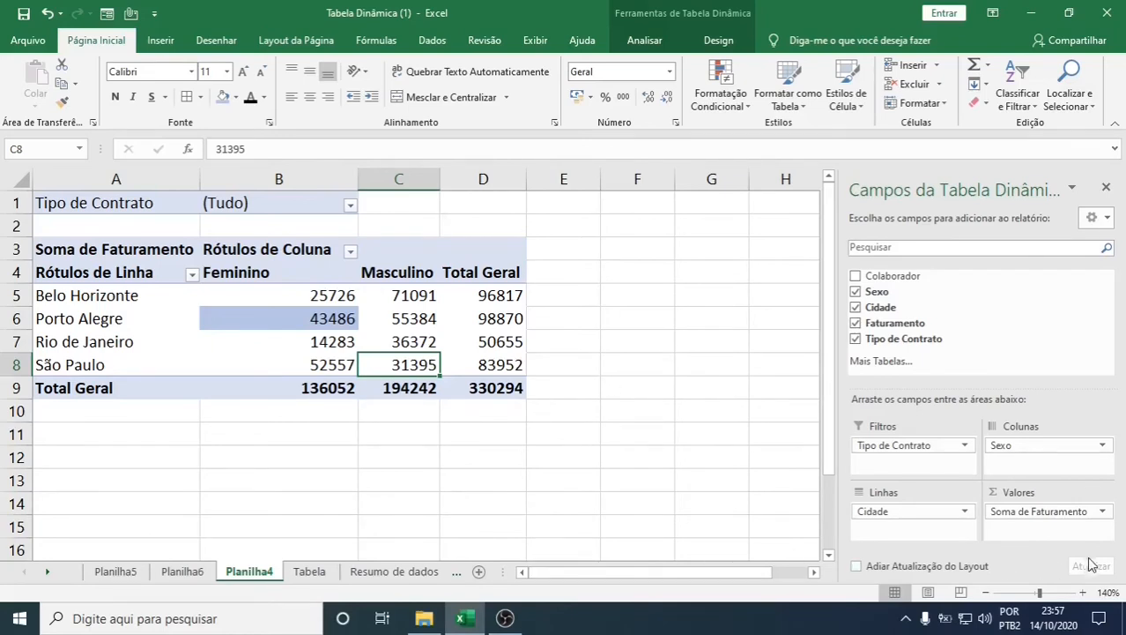
click(1103, 512)
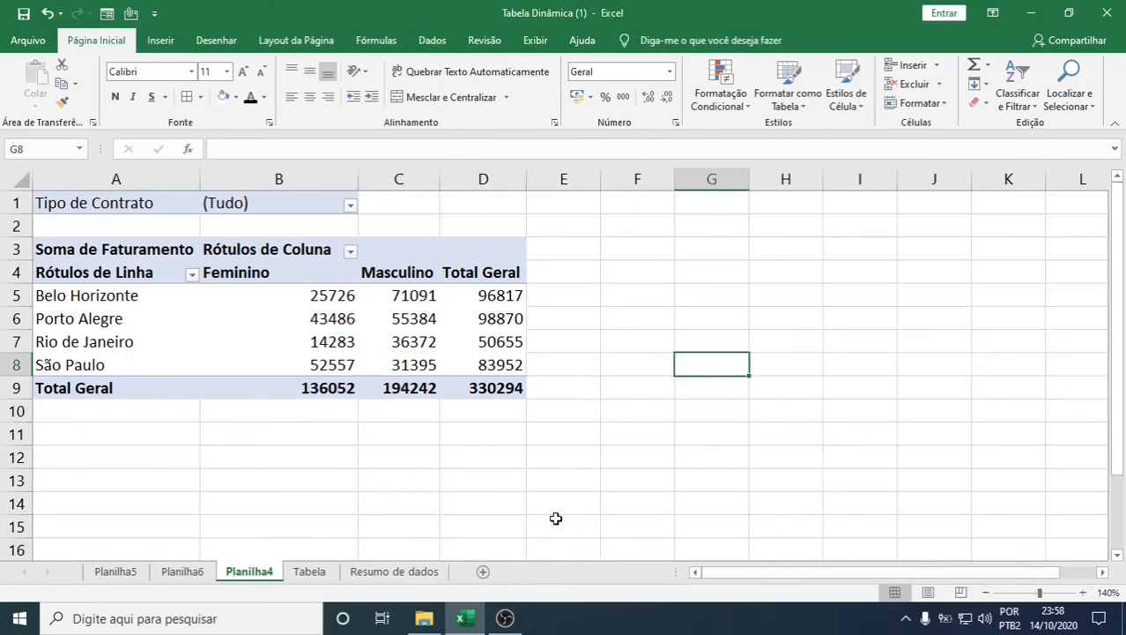
click(566, 370)
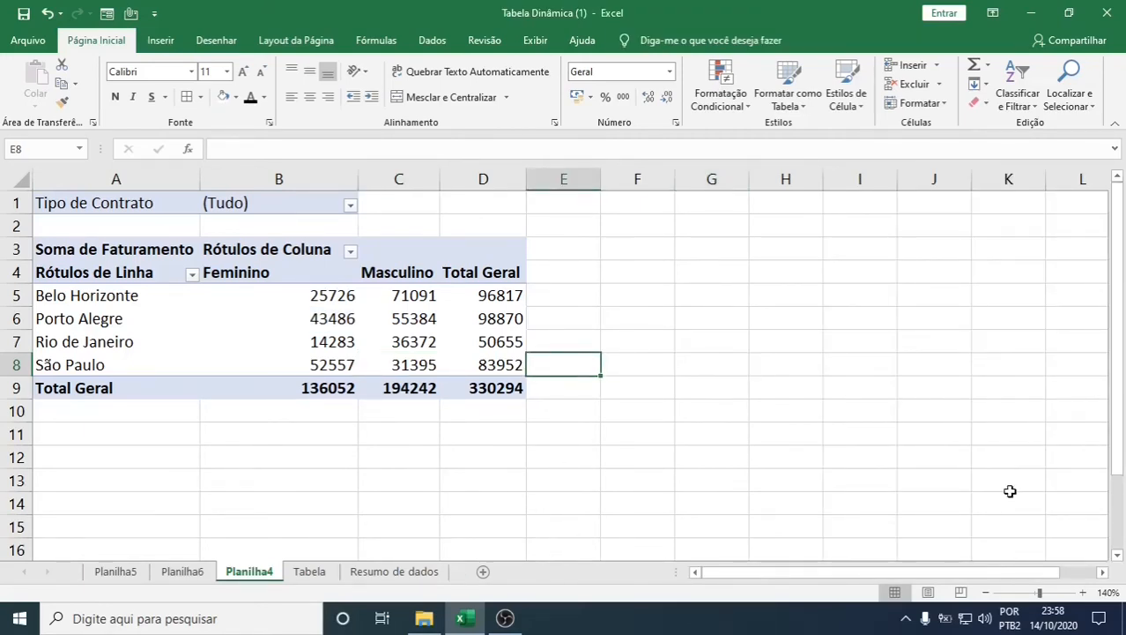
click(573, 324)
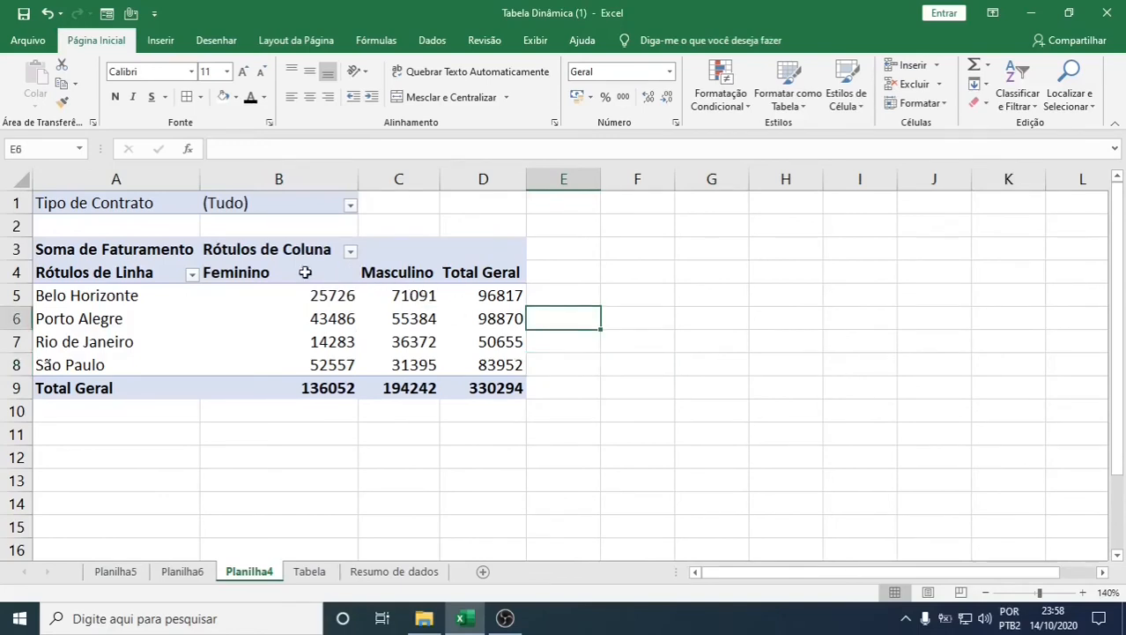
click(278, 258)
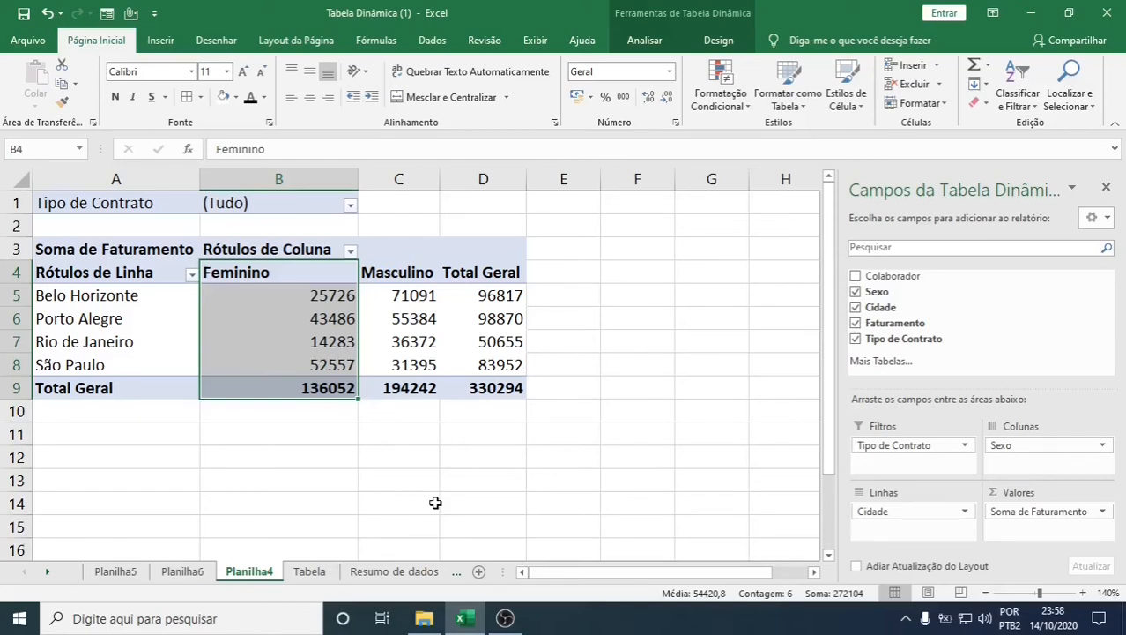
- Change the calculation that summarizes the PivotTable's Faturamento values to Média
click(300, 319)
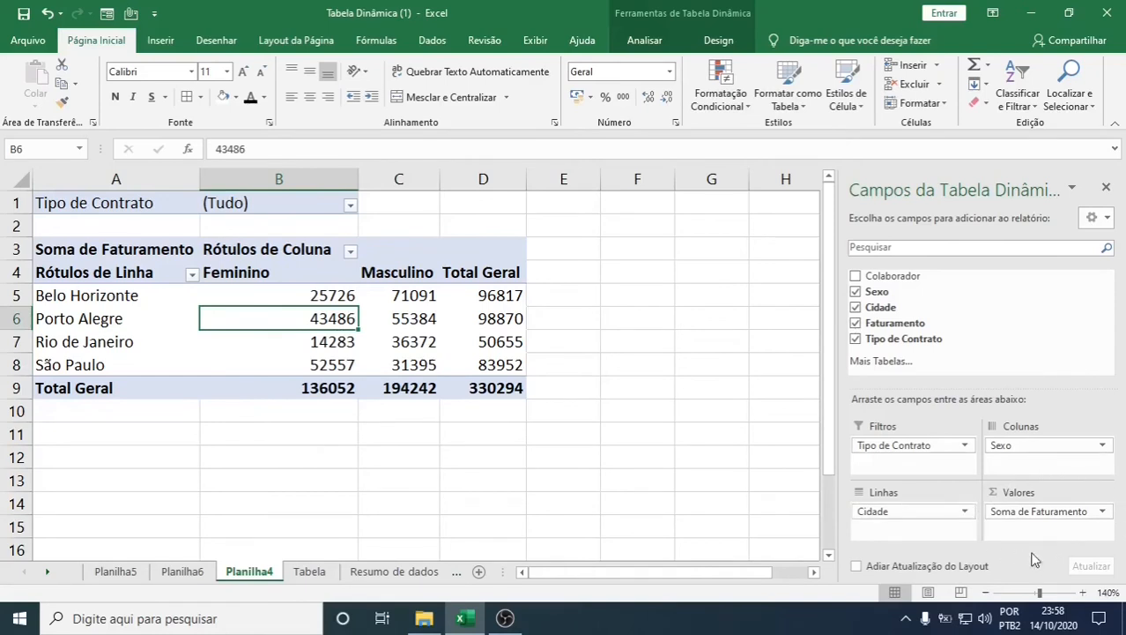
click(1102, 512)
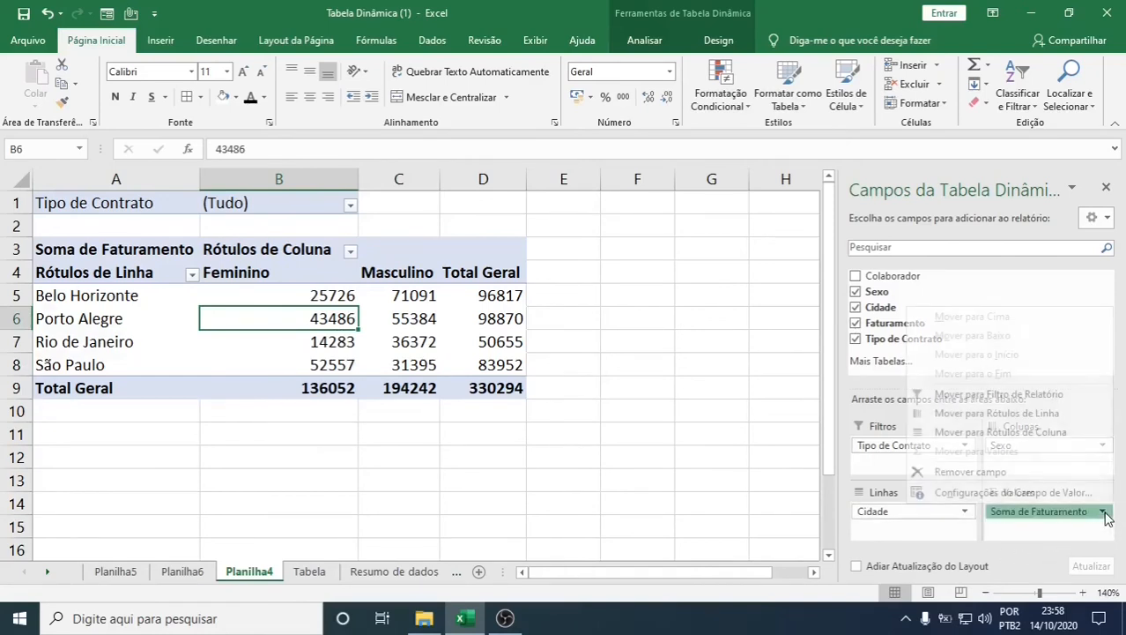
click(1023, 494)
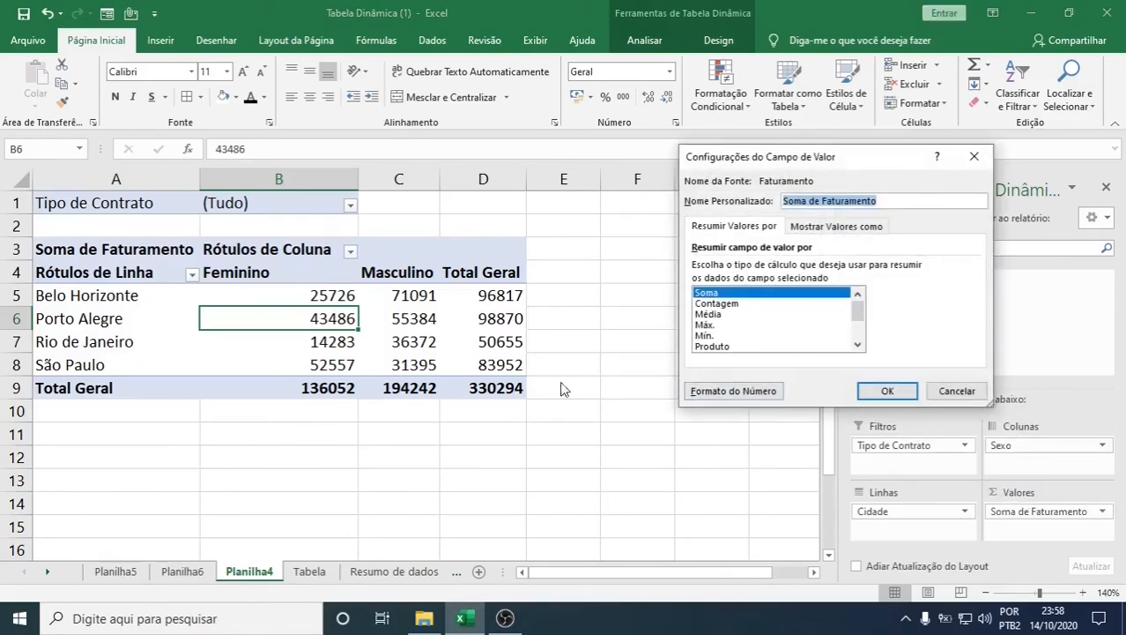
click(726, 316)
click(725, 325)
click(725, 336)
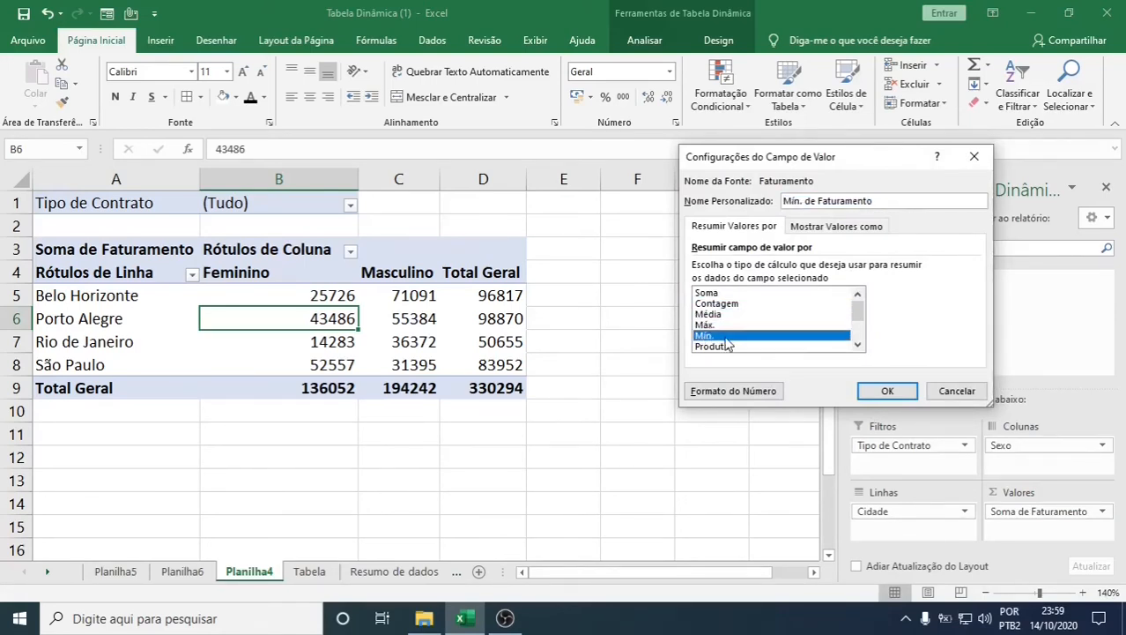
scroll(765, 318, down, 2)
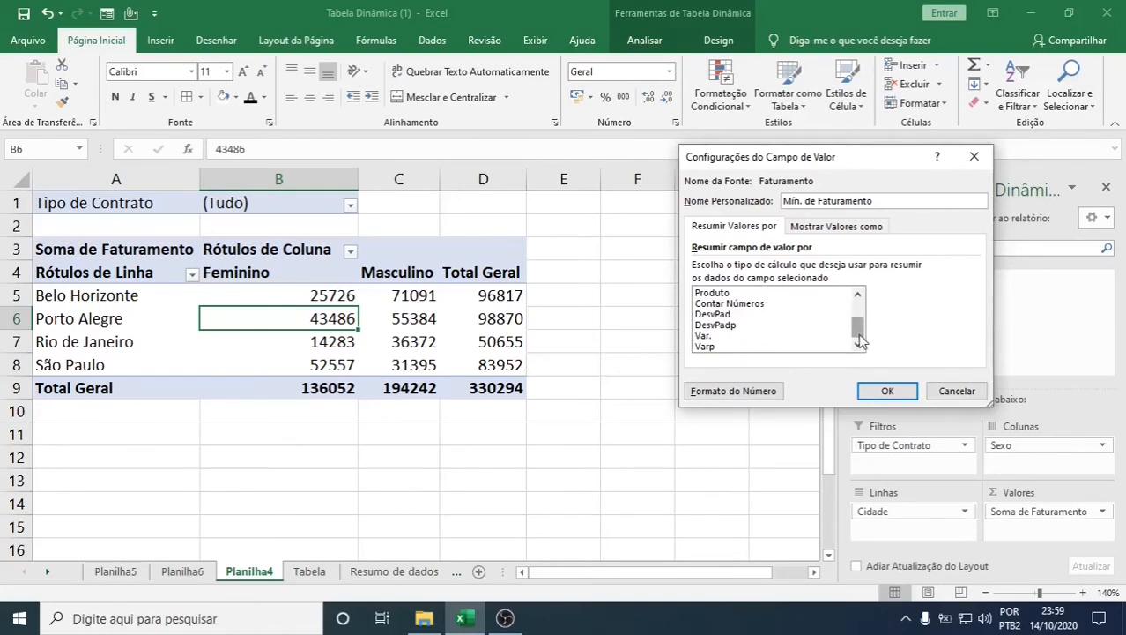
drag(859, 339, 861, 317)
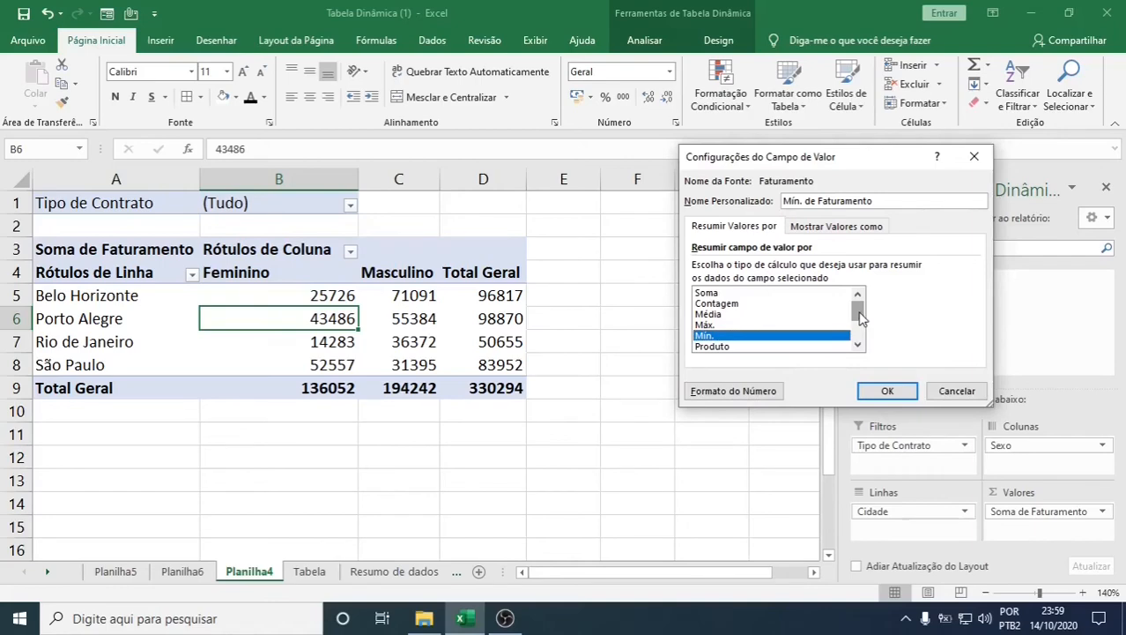
click(708, 315)
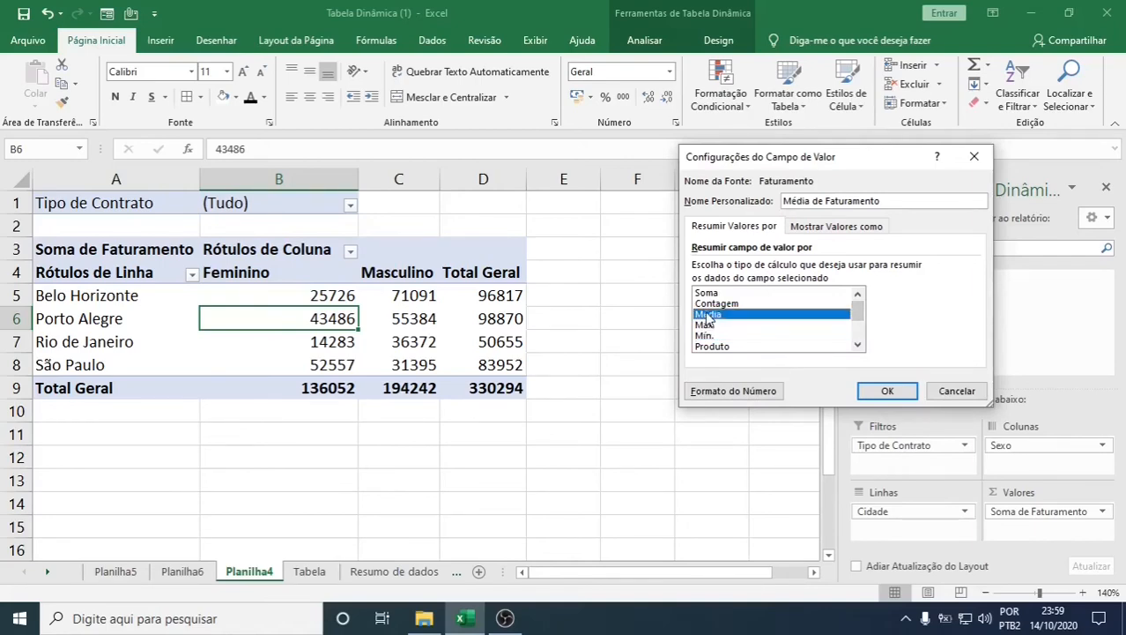
click(886, 389)
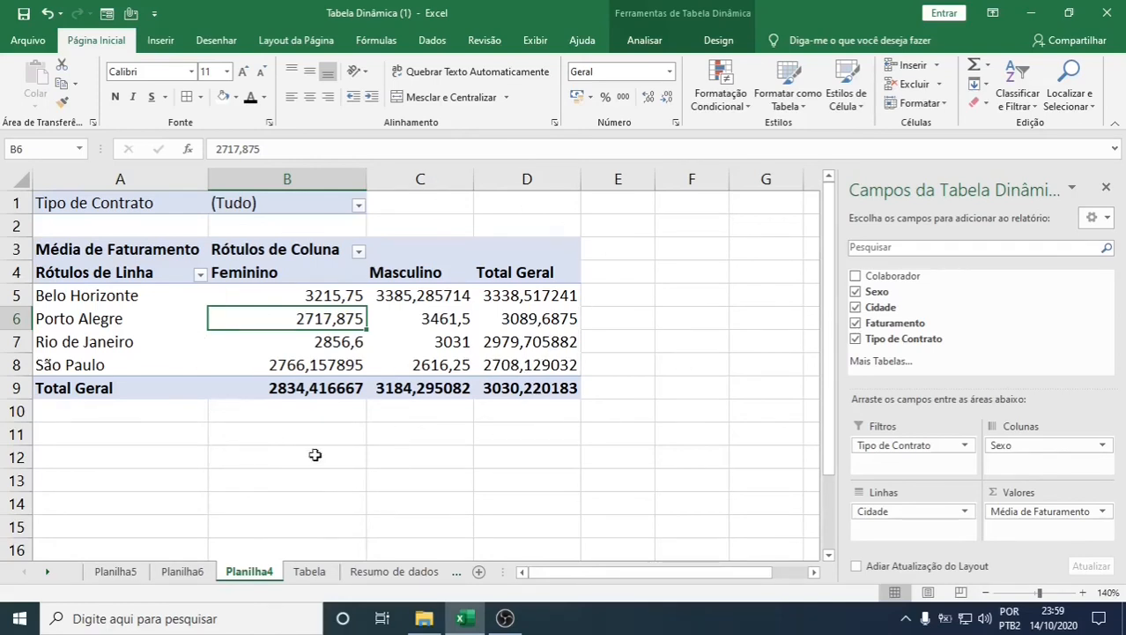
- Close the PivotTable field list and format the Faturamento averages in B5:D8 as Moeda
mouse_move(406, 392)
click(1108, 189)
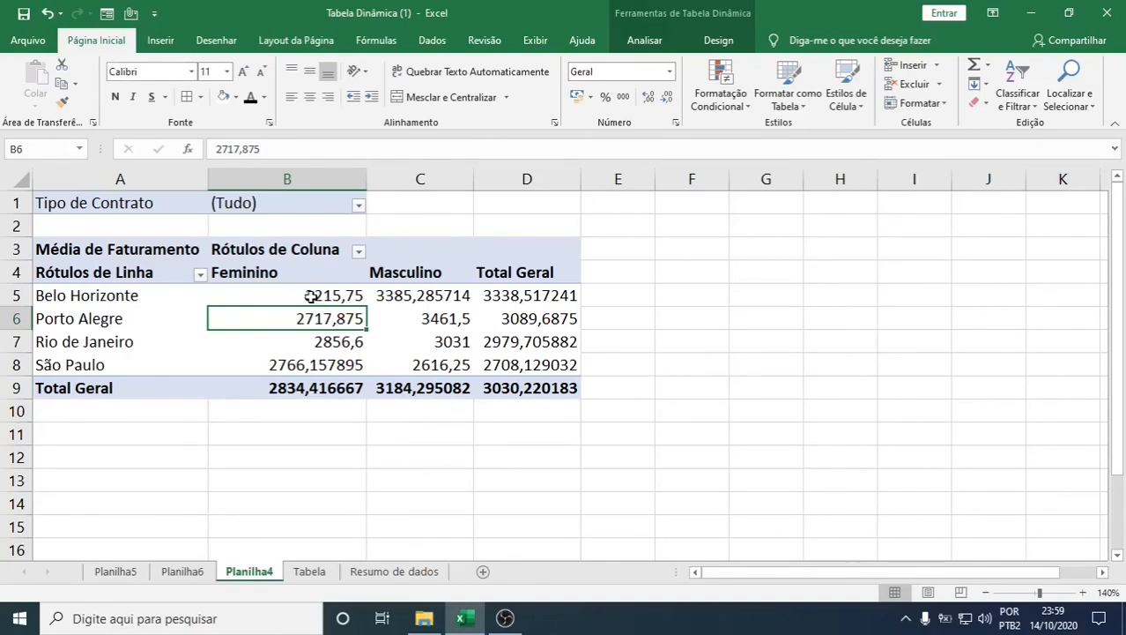
drag(304, 296, 522, 364)
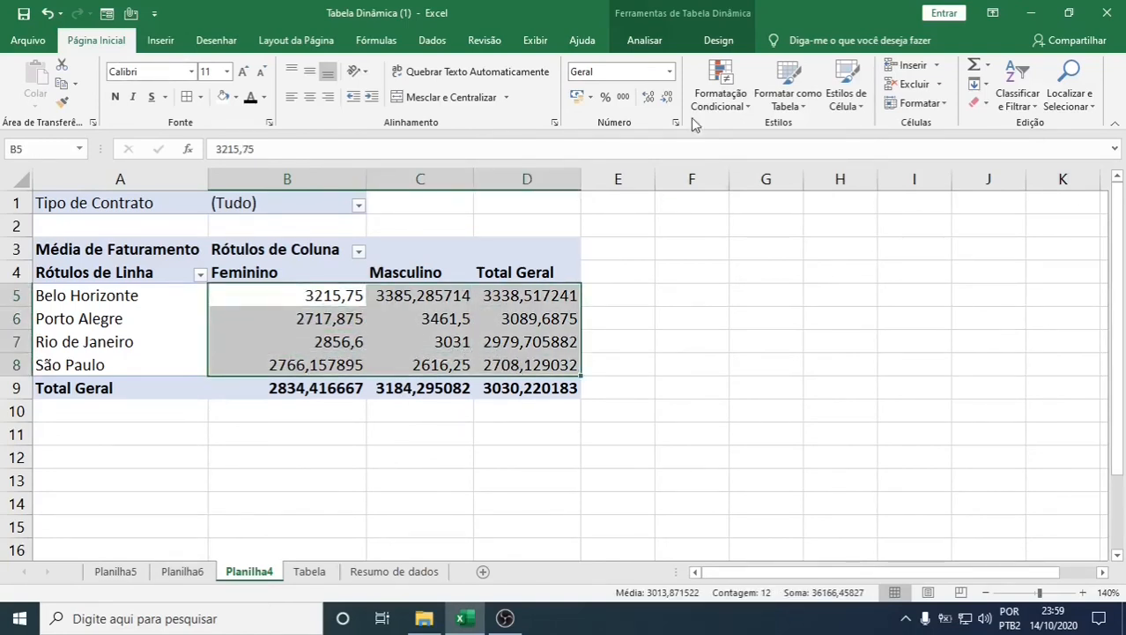
click(670, 72)
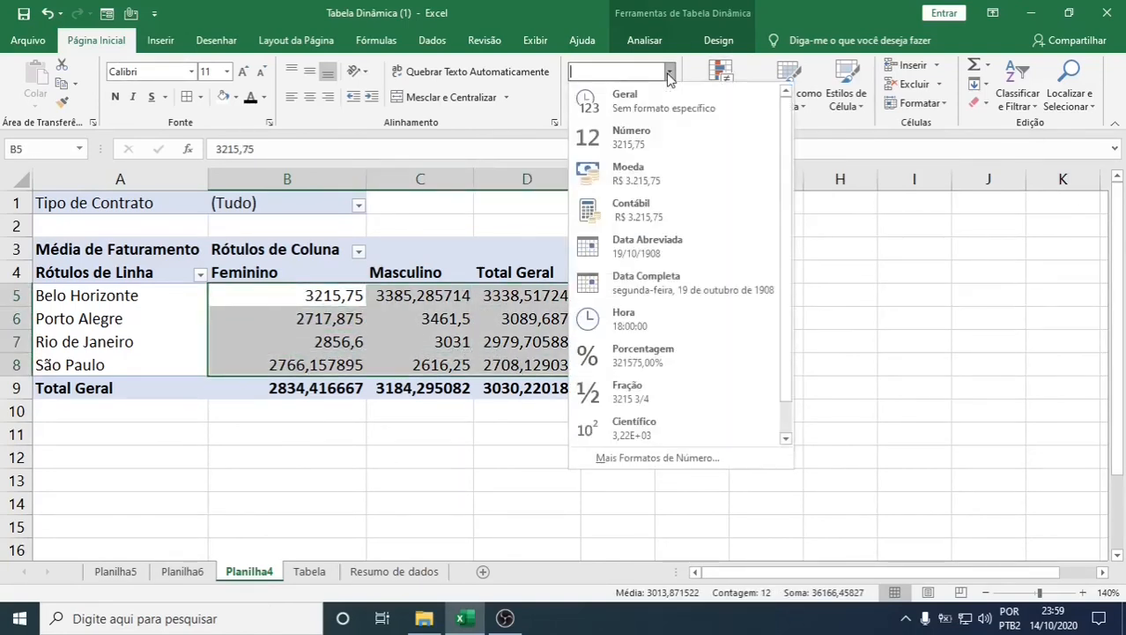
click(631, 173)
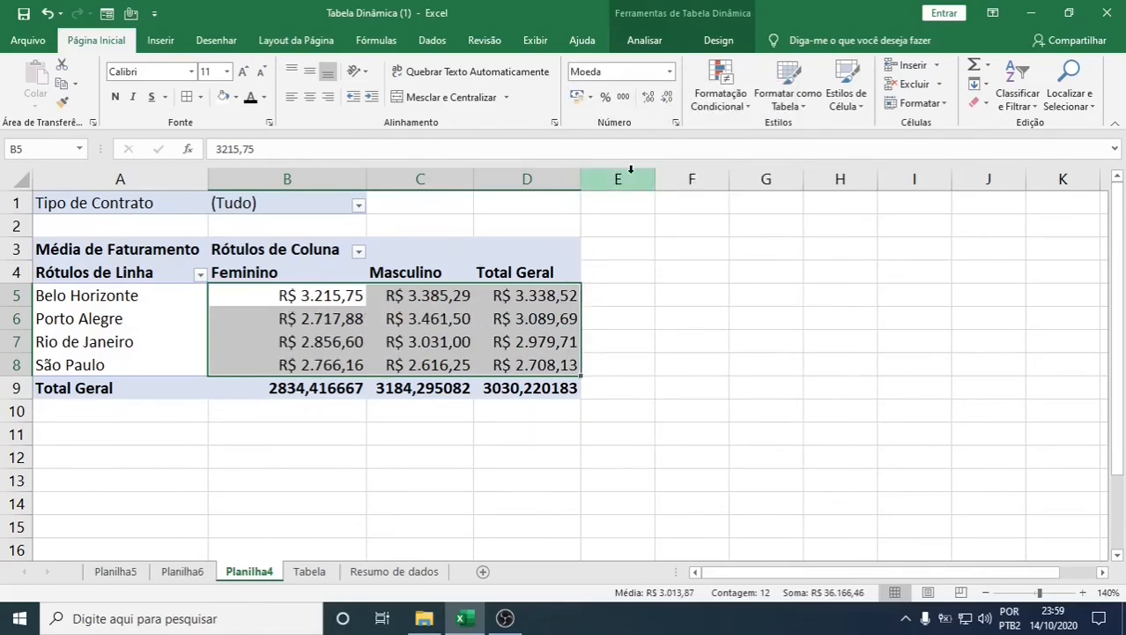
right_click(555, 316)
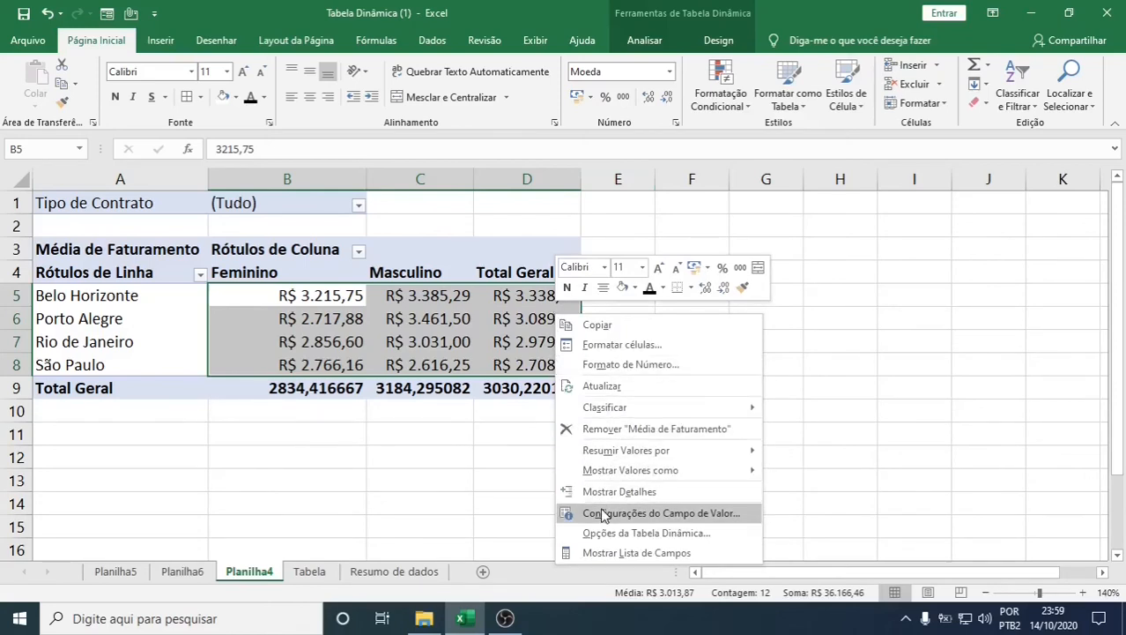
click(451, 457)
click(450, 457)
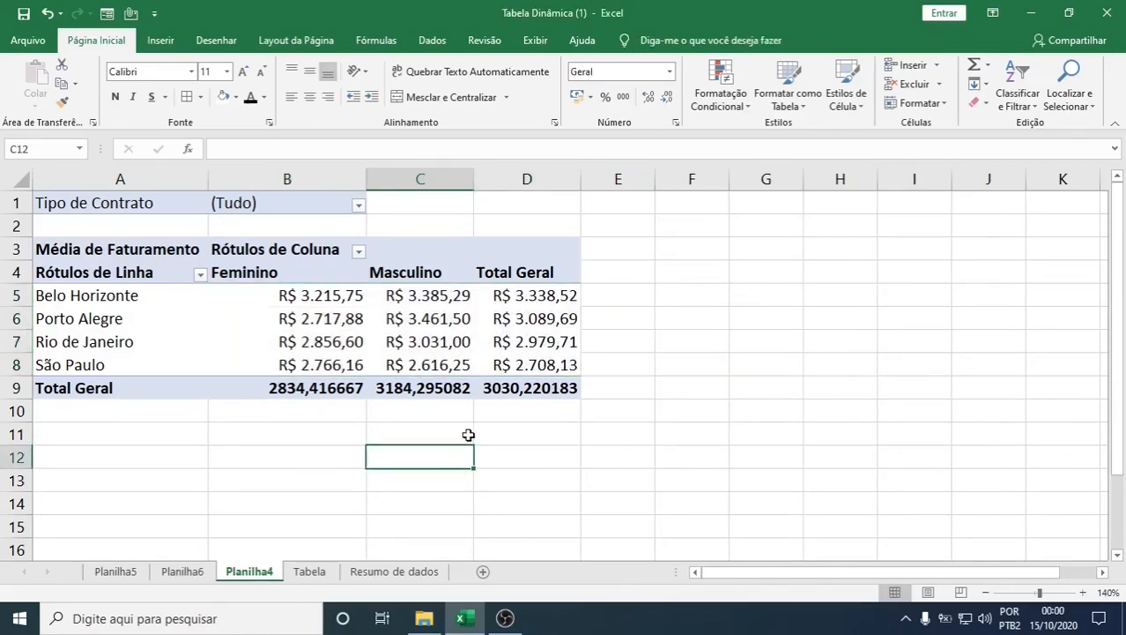
- Format the PivotTable's Total Geral averages in B9:D9 as Moeda
drag(304, 388, 494, 391)
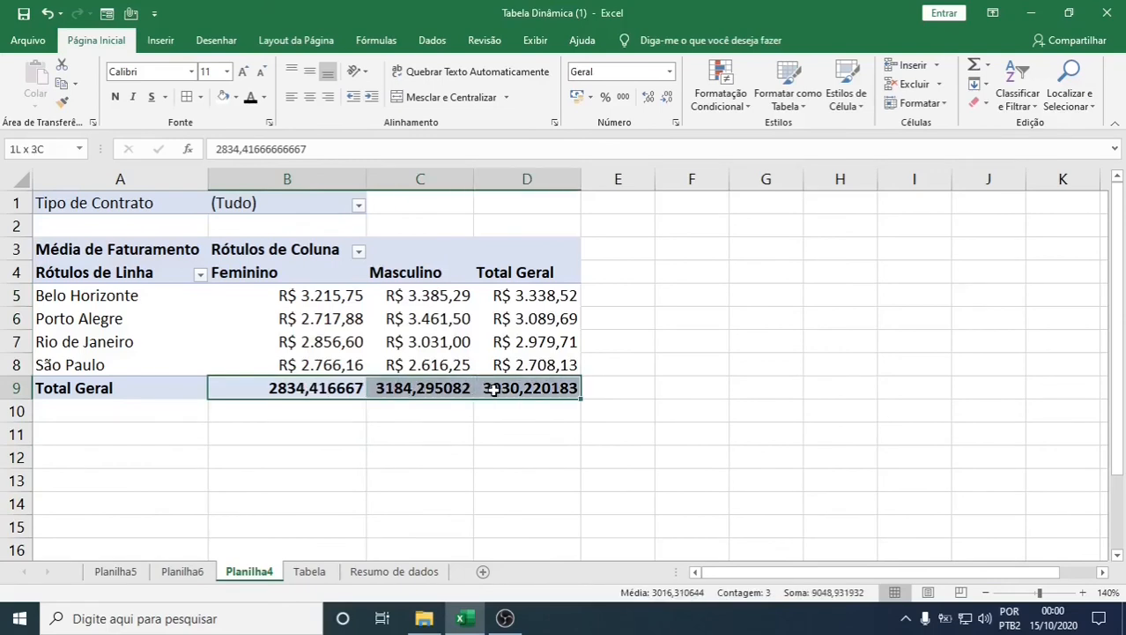
click(670, 71)
click(627, 174)
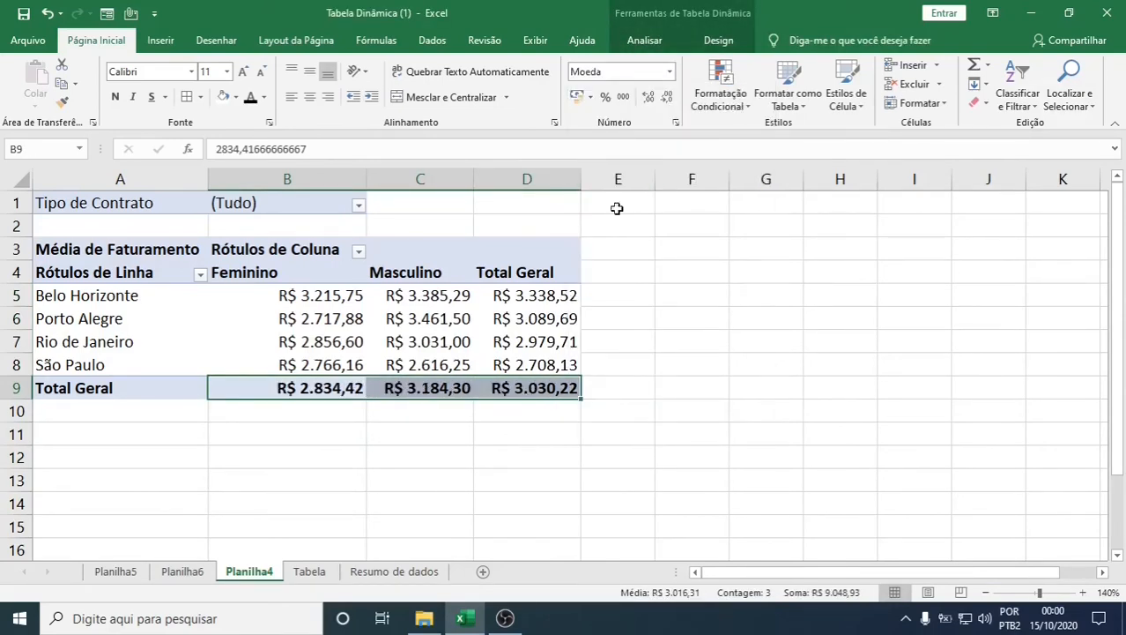
click(476, 456)
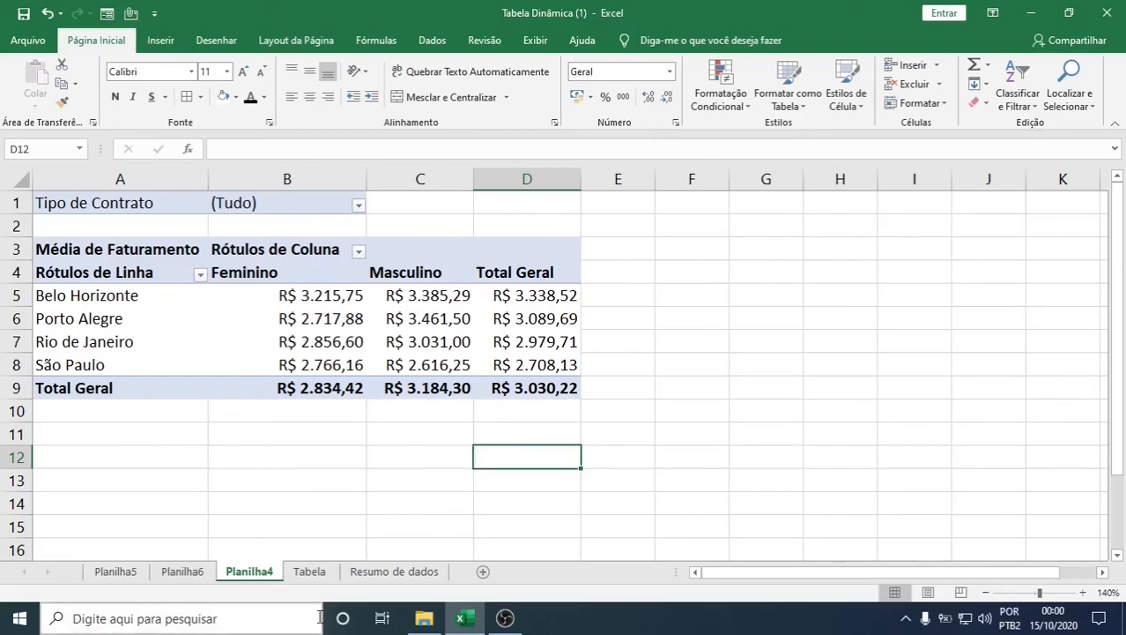
- Review the source rows on Tabela, the Resumo de dados summary, the PivotTable on Planilha4 and the detail records on Planilha6
click(310, 571)
scroll(362, 366, down, 14)
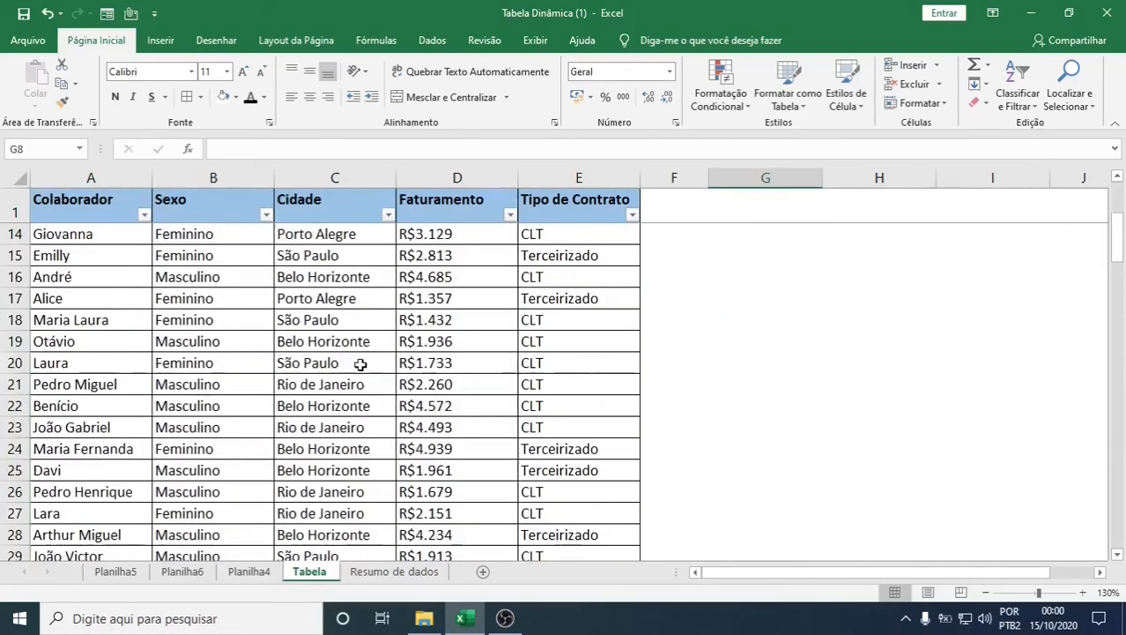
scroll(370, 376, down, 20)
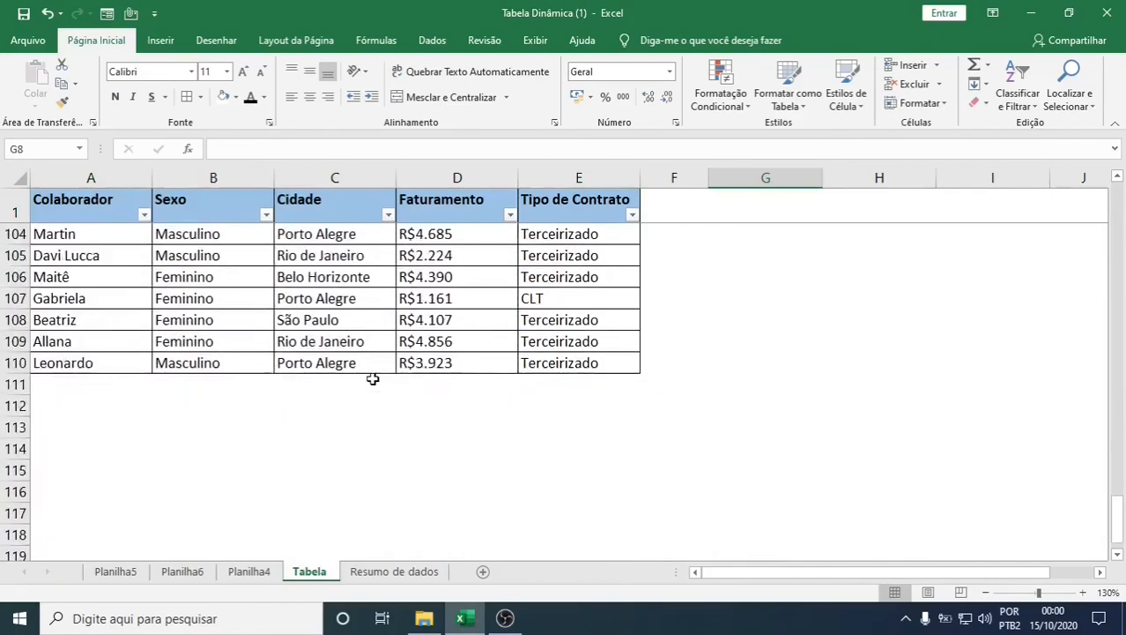
scroll(372, 378, up, 18)
scroll(373, 379, up, 16)
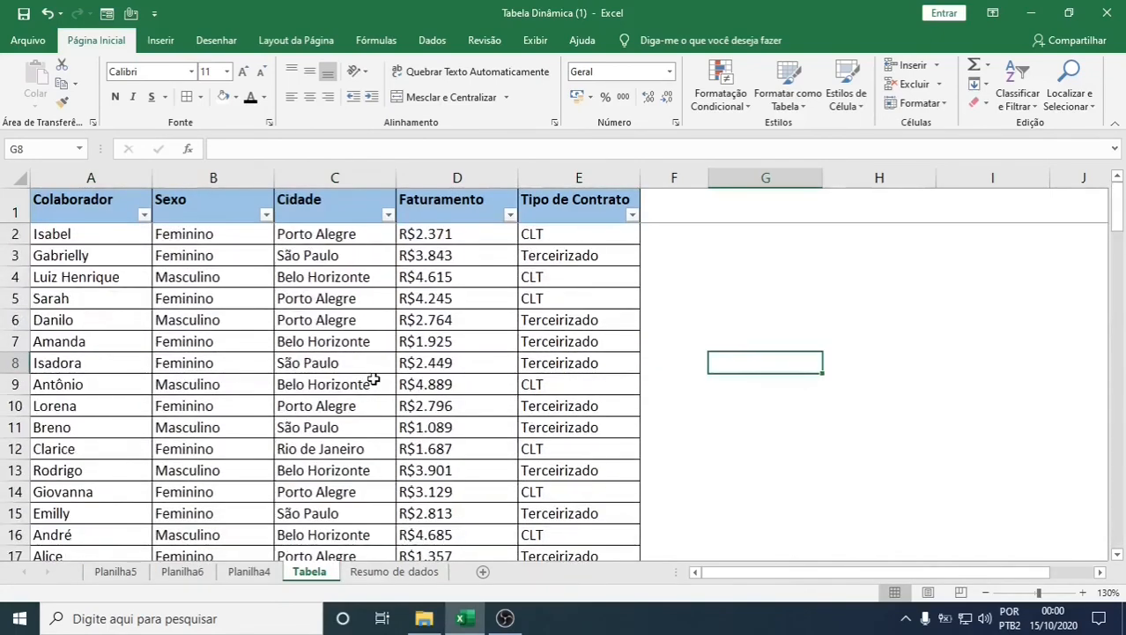
key(ctrl+Page_Down)
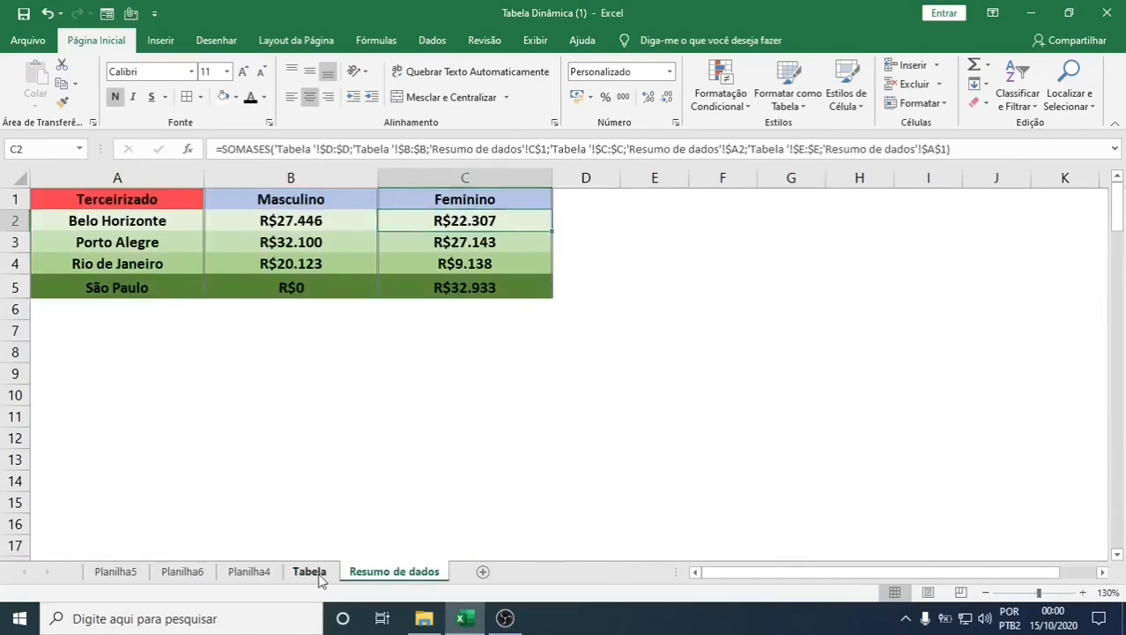
click(319, 577)
click(247, 575)
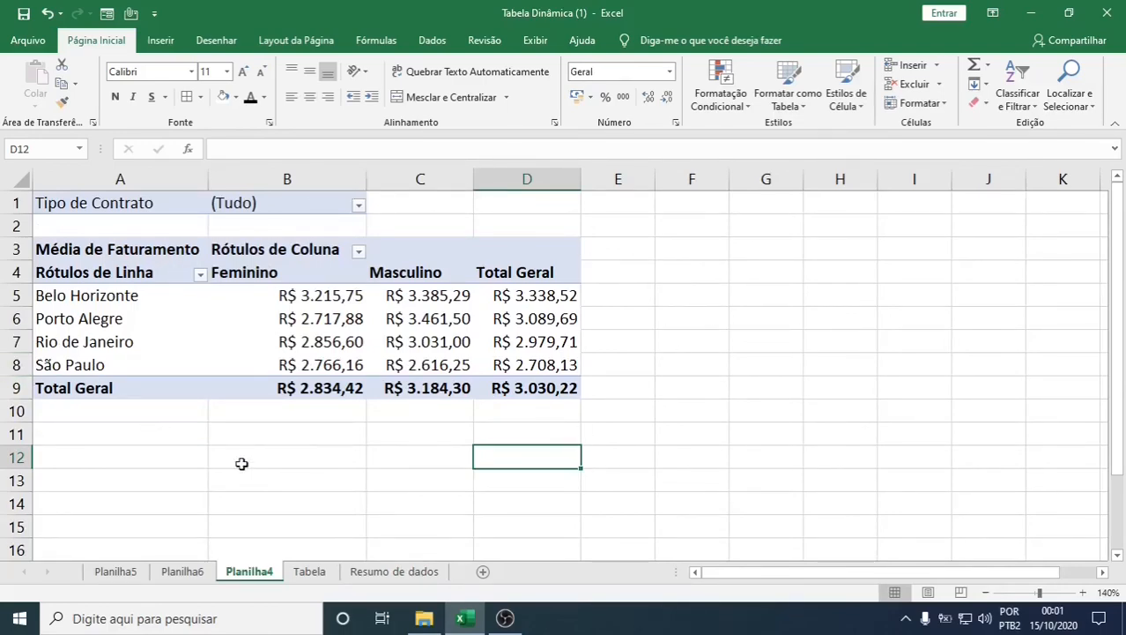
click(185, 573)
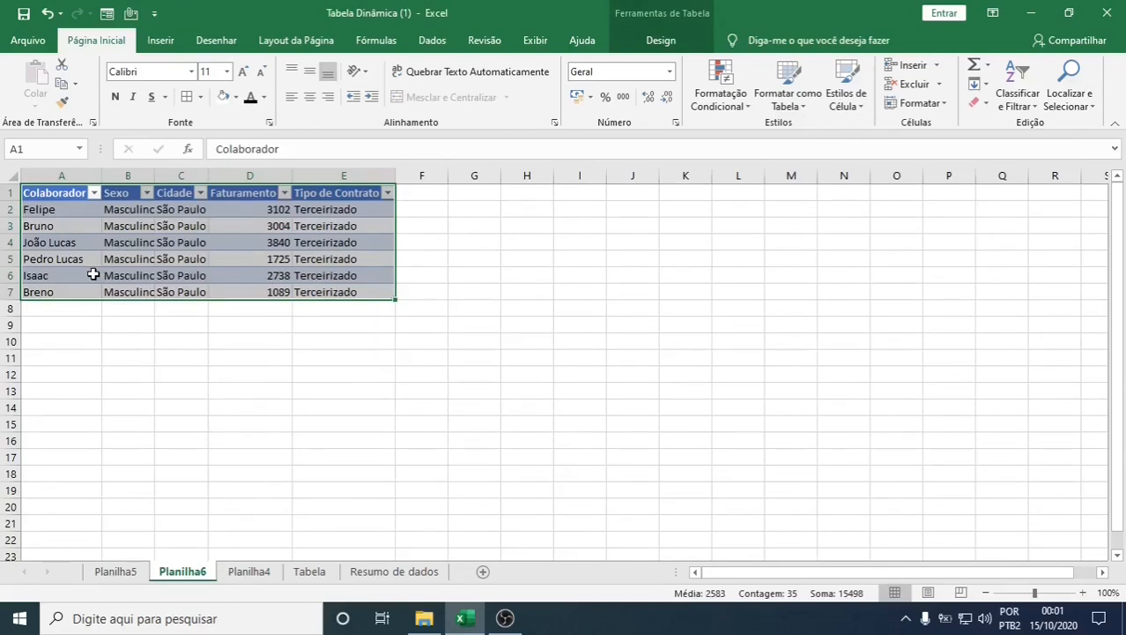
key(ctrl+Page_Down)
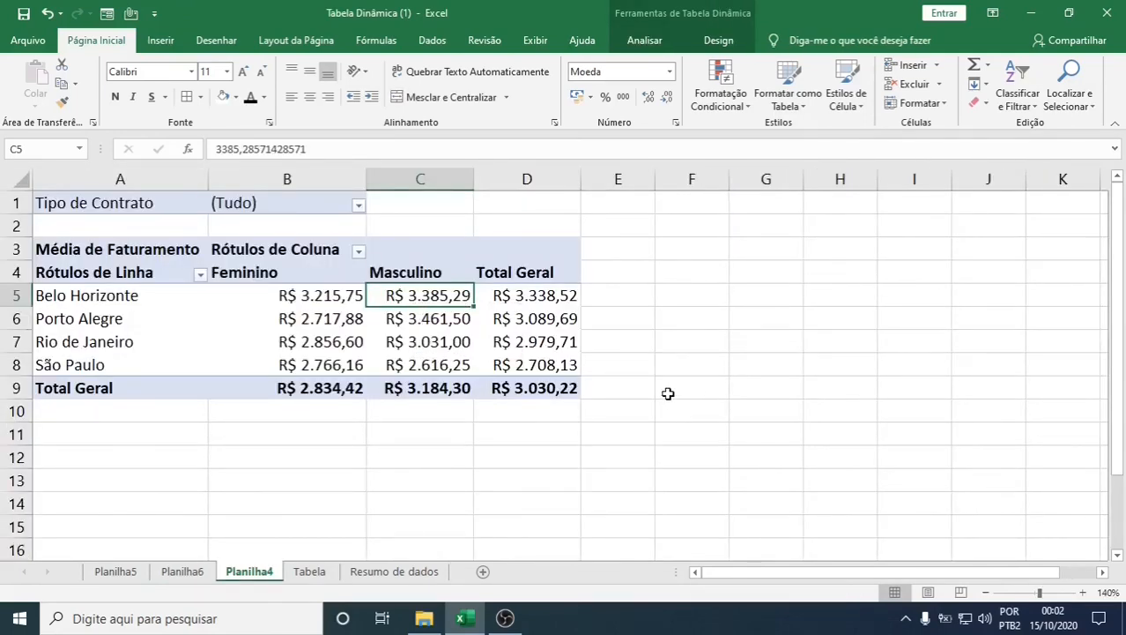
- Copy all cells of the Tabela sheet
click(309, 572)
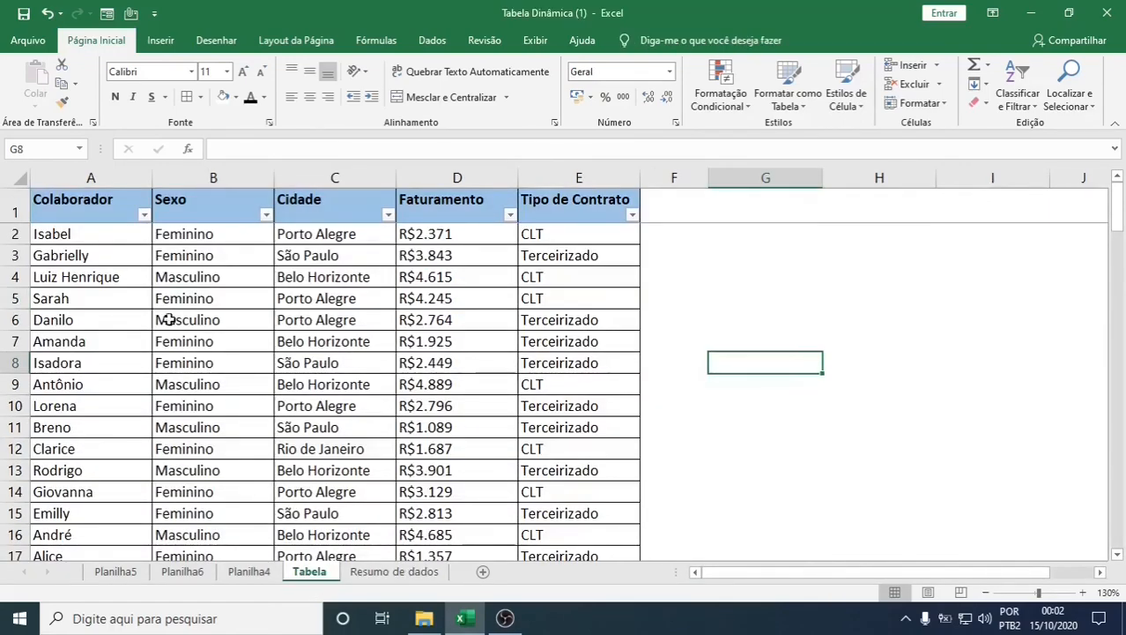
click(22, 186)
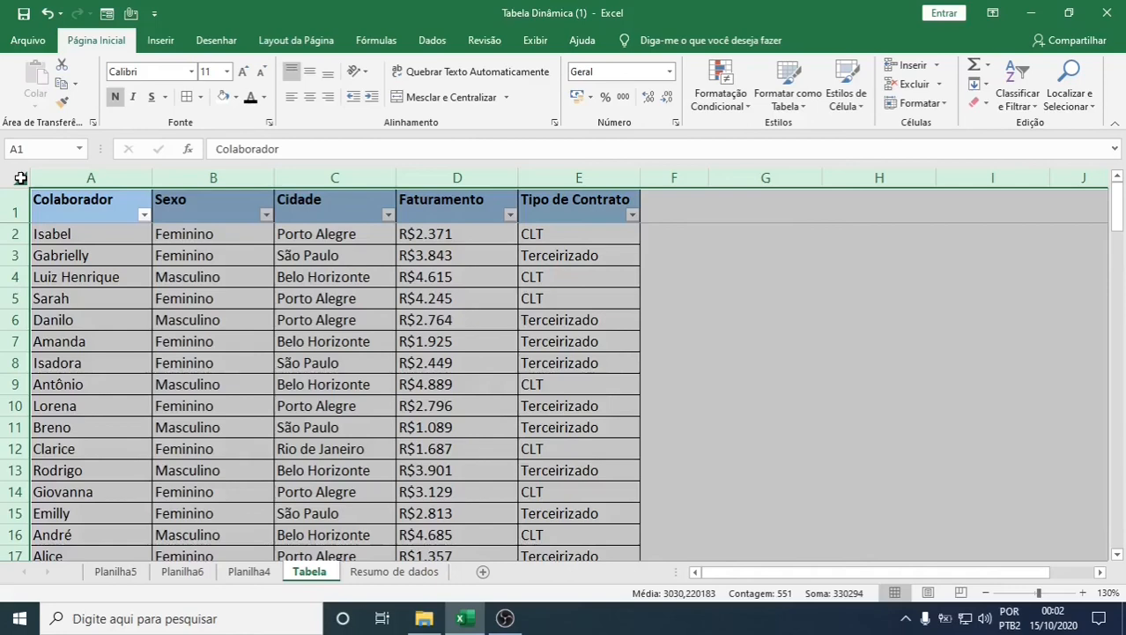
right_click(235, 323)
click(279, 350)
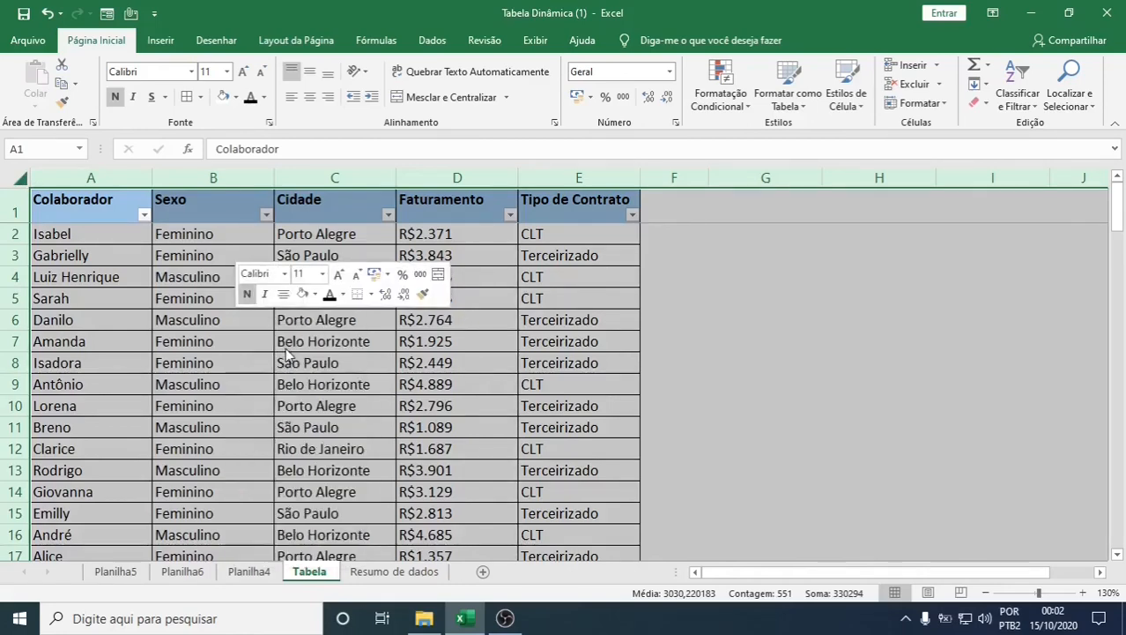
- Add a new worksheet and paste the copied Tabela data over the whole sheet as values only
click(482, 571)
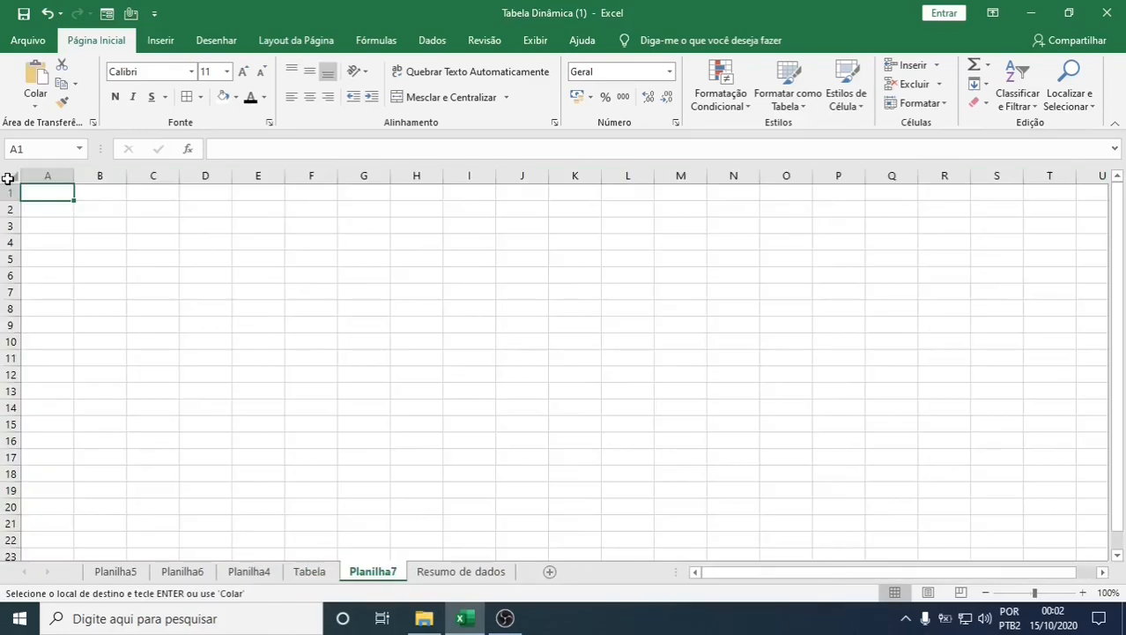
click(7, 179)
right_click(76, 231)
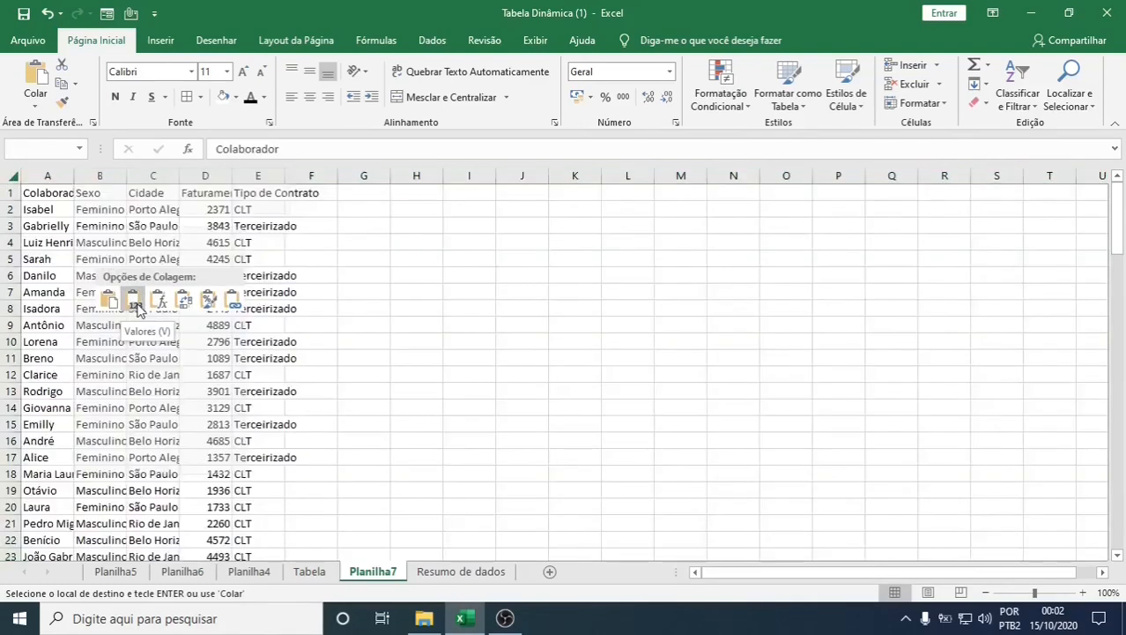
click(144, 308)
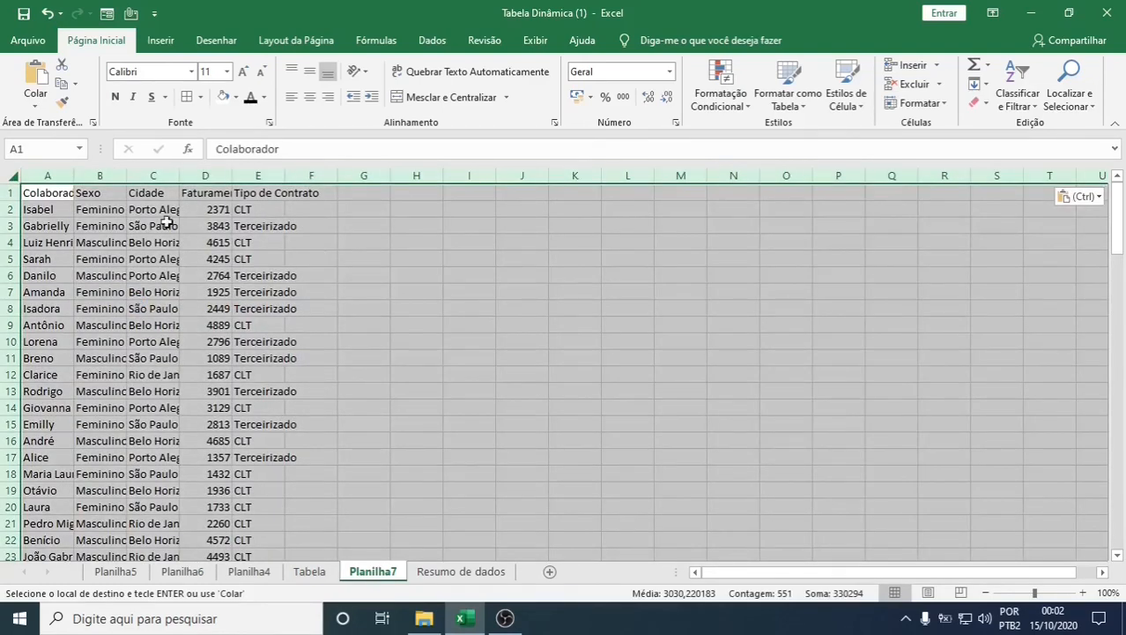
click(439, 345)
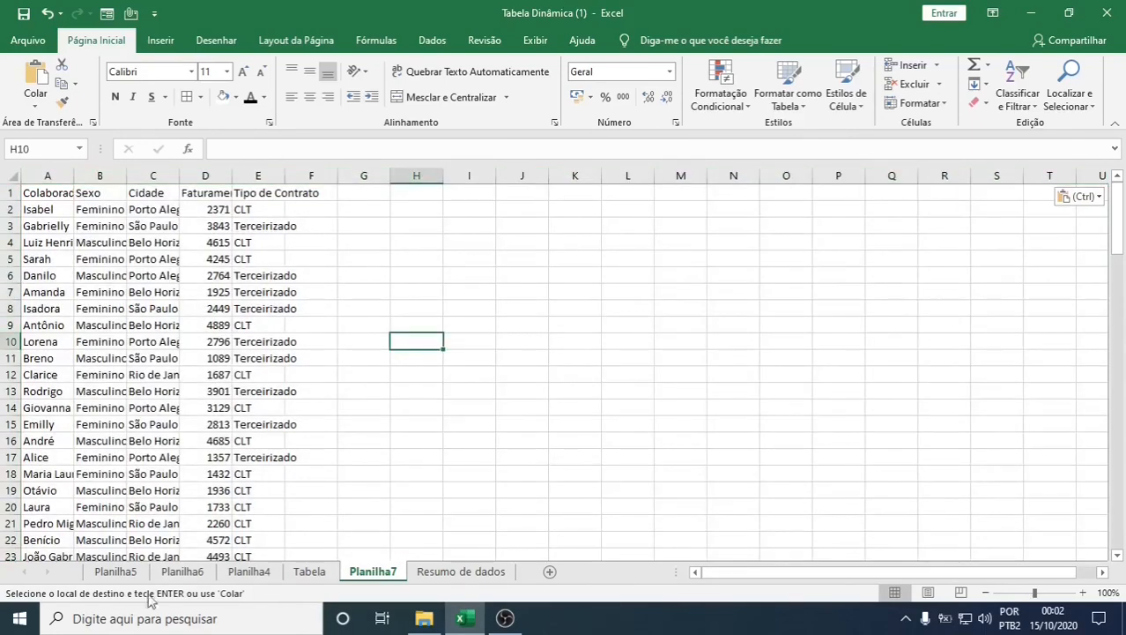
- Look over the Tabela source sheet and return to the PivotTable on Planilha4
click(311, 572)
click(825, 492)
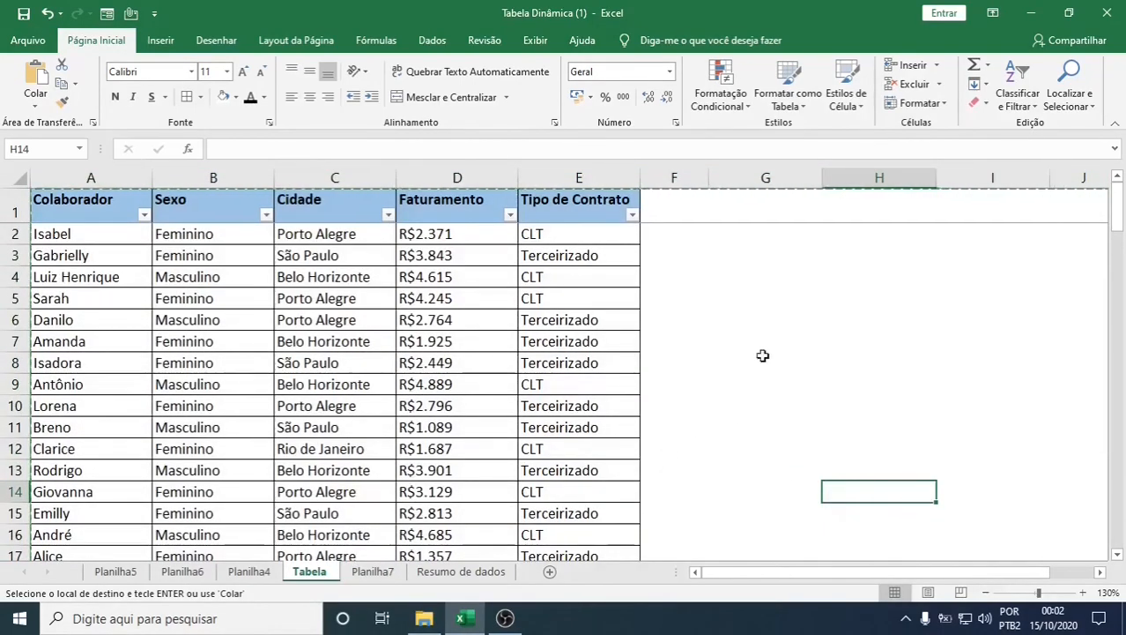
click(726, 319)
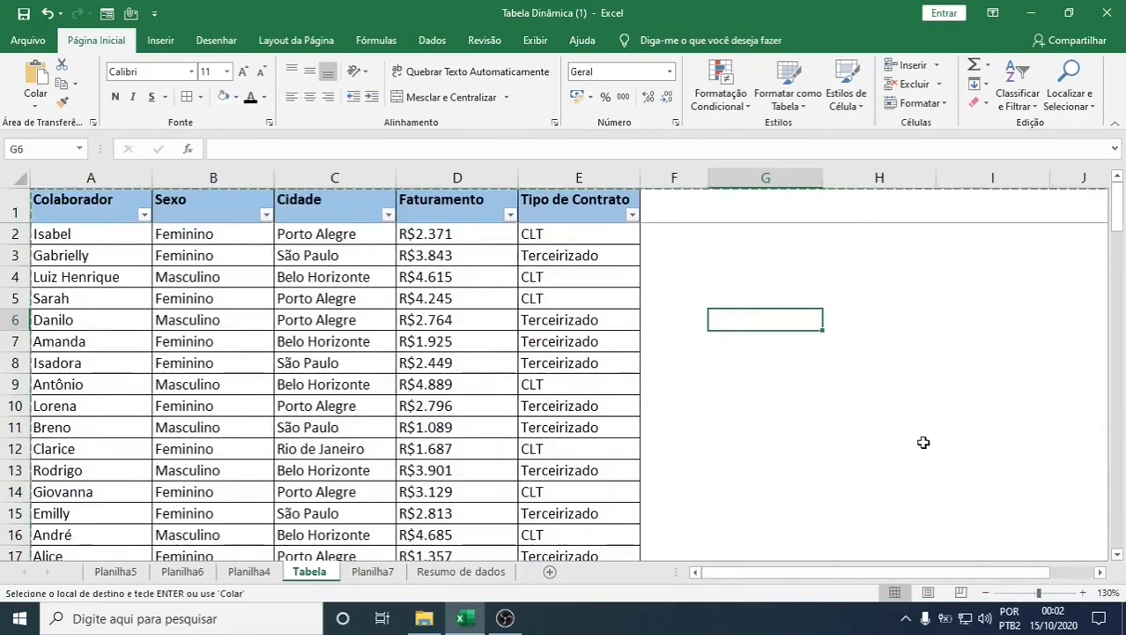
click(250, 572)
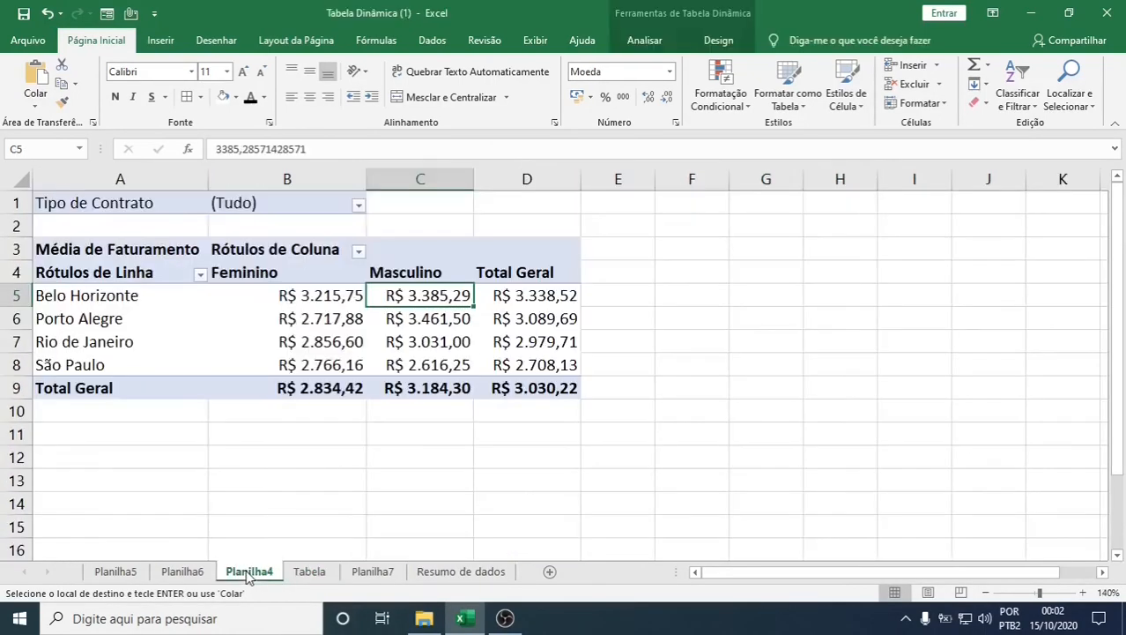